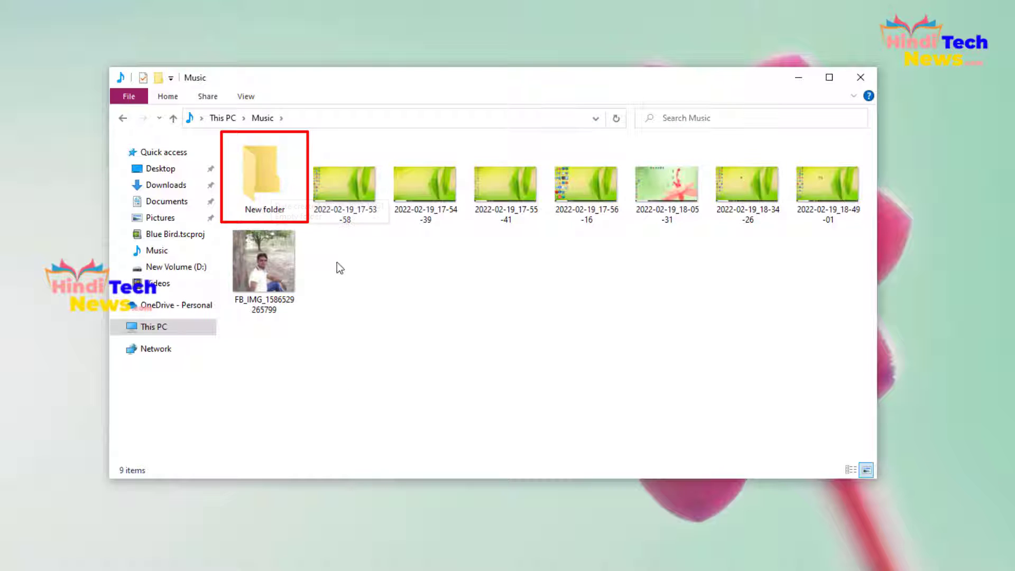
# Look through the New folder inside Music, and reopen the Music folder from This PC to view its contents.
pyautogui.doubleClick(271, 179)
pyautogui.click(379, 258)
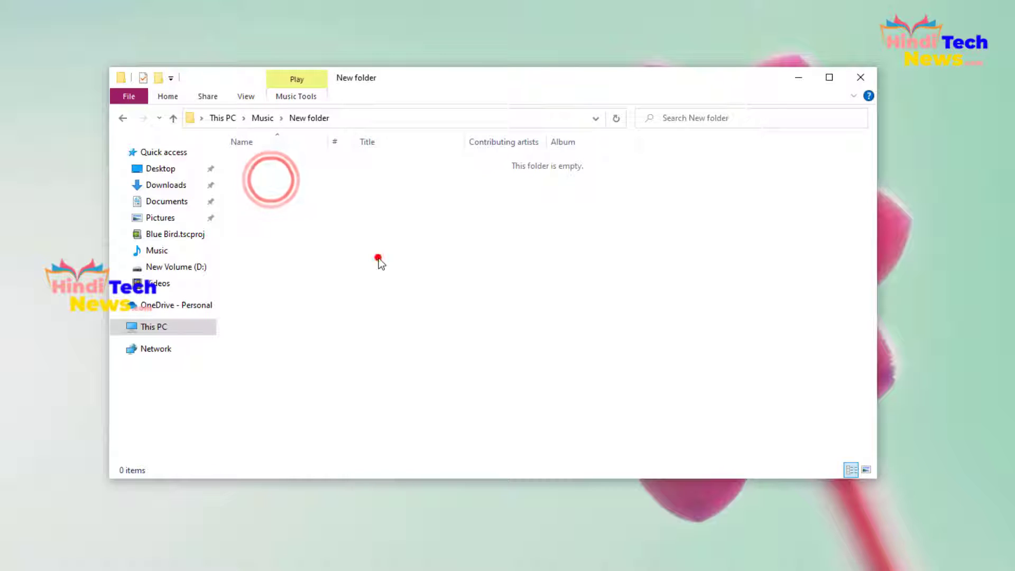
pyautogui.click(262, 118)
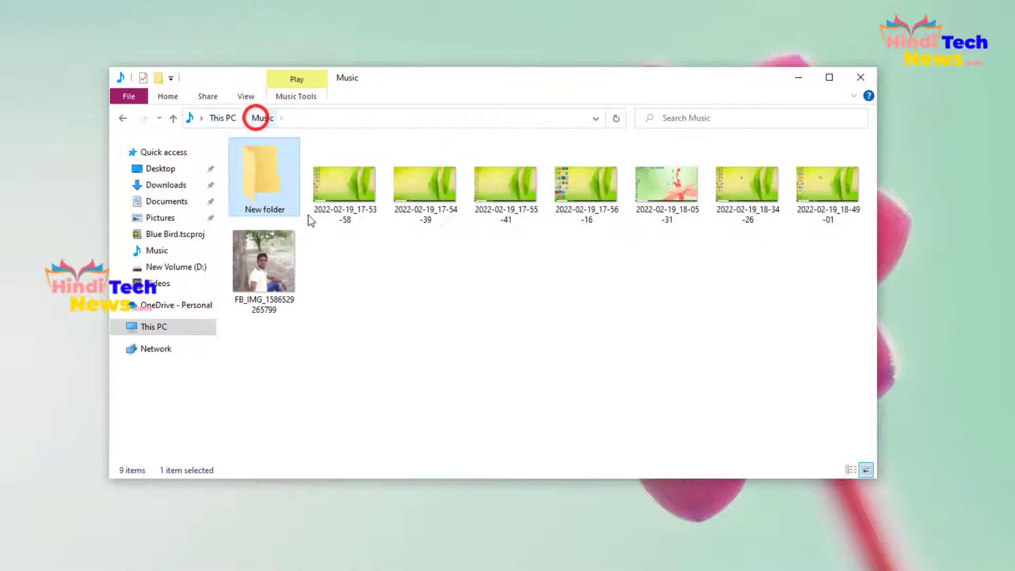
pyautogui.click(345, 250)
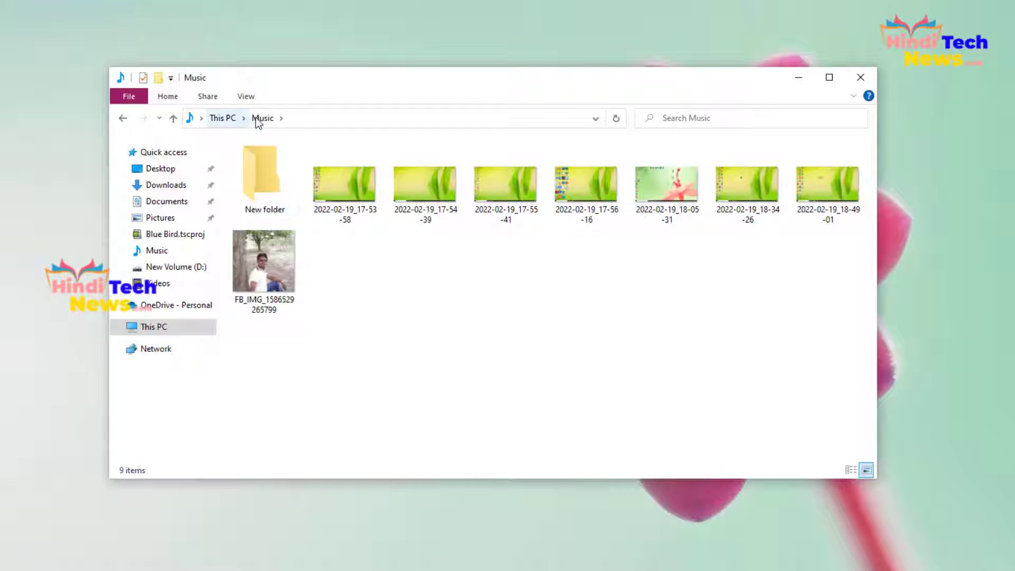
pyautogui.click(221, 118)
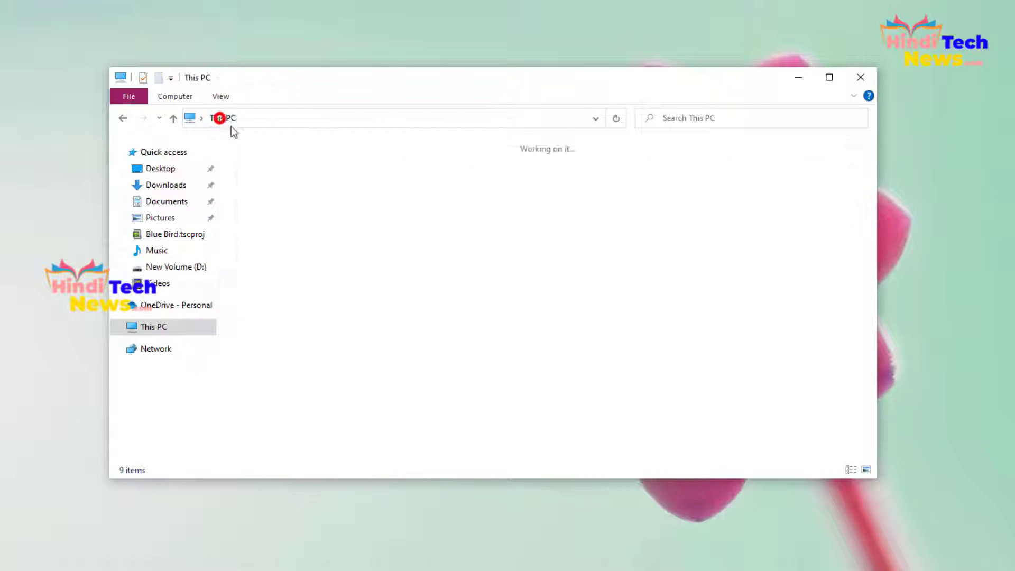
pyautogui.doubleClick(461, 217)
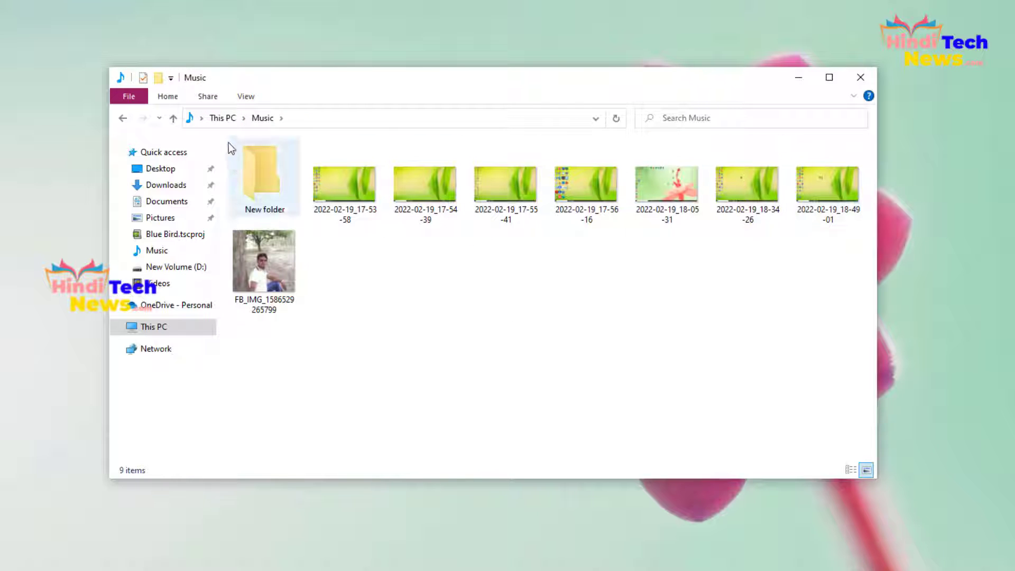
pyautogui.click(224, 118)
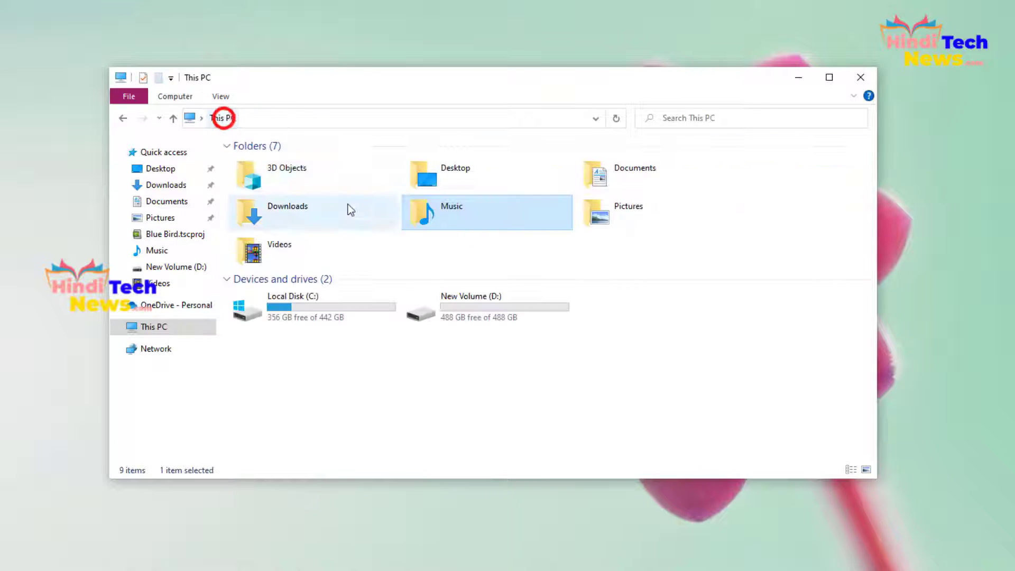
pyautogui.doubleClick(468, 211)
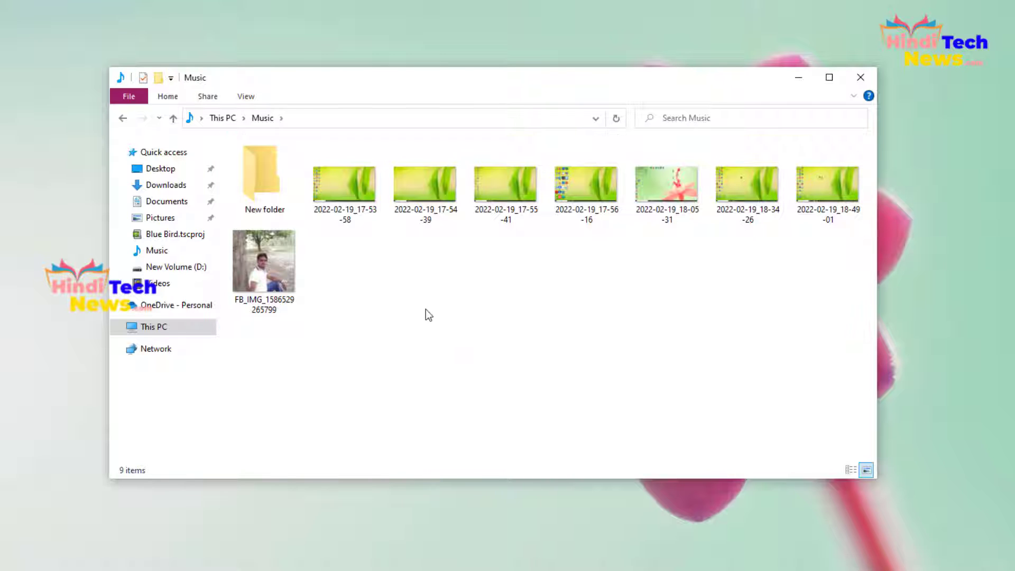
# Set the Music folder in This PC to Hidden, applying the change to the folder, subfolders and files.
pyautogui.click(230, 118)
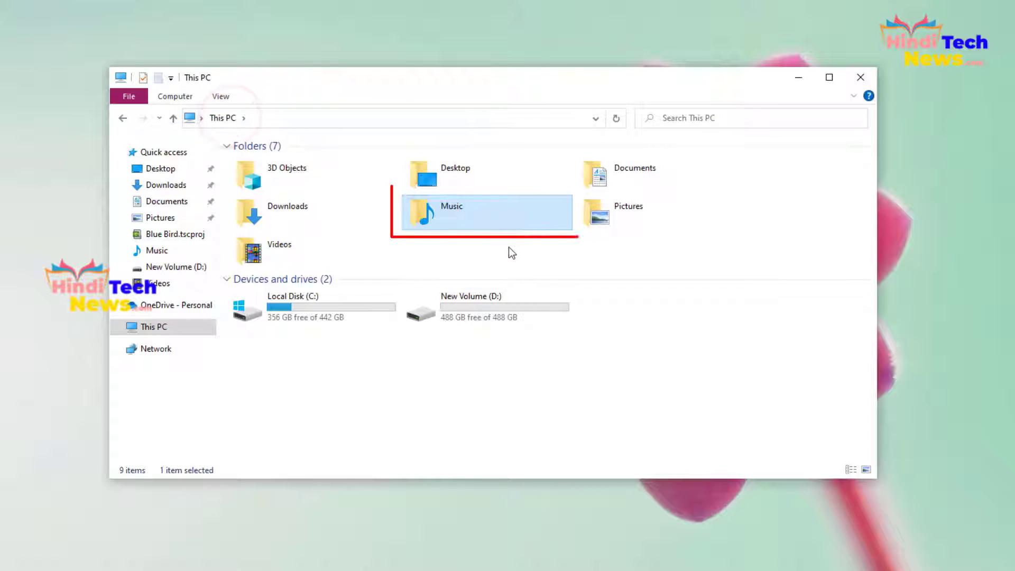
pyautogui.rightClick(482, 212)
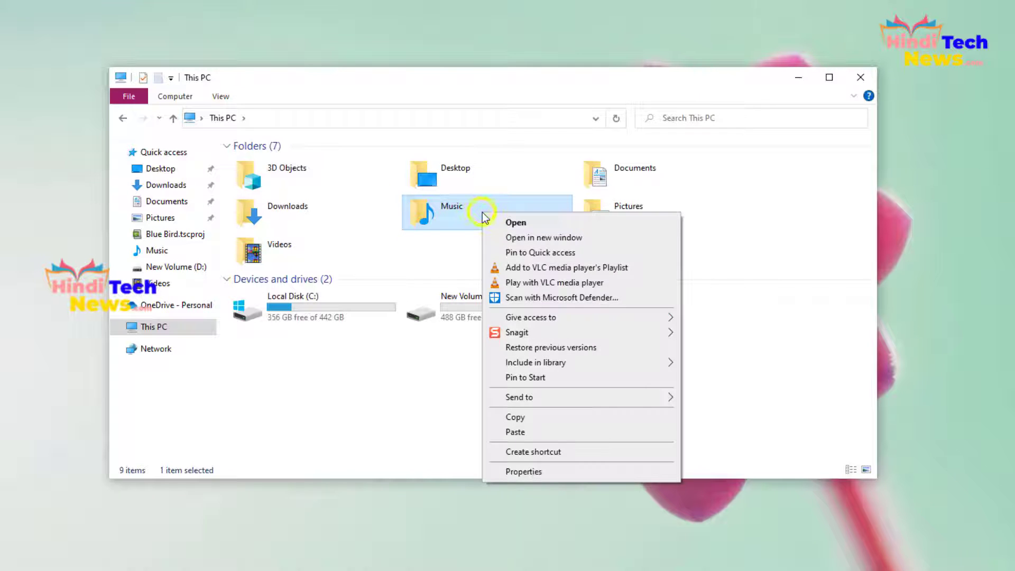
pyautogui.click(529, 471)
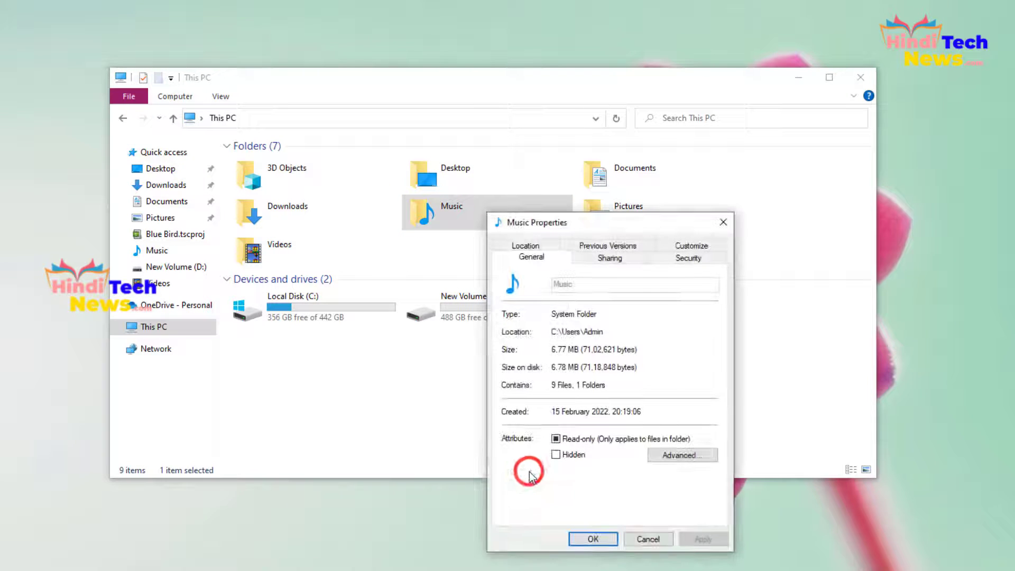
pyautogui.click(556, 455)
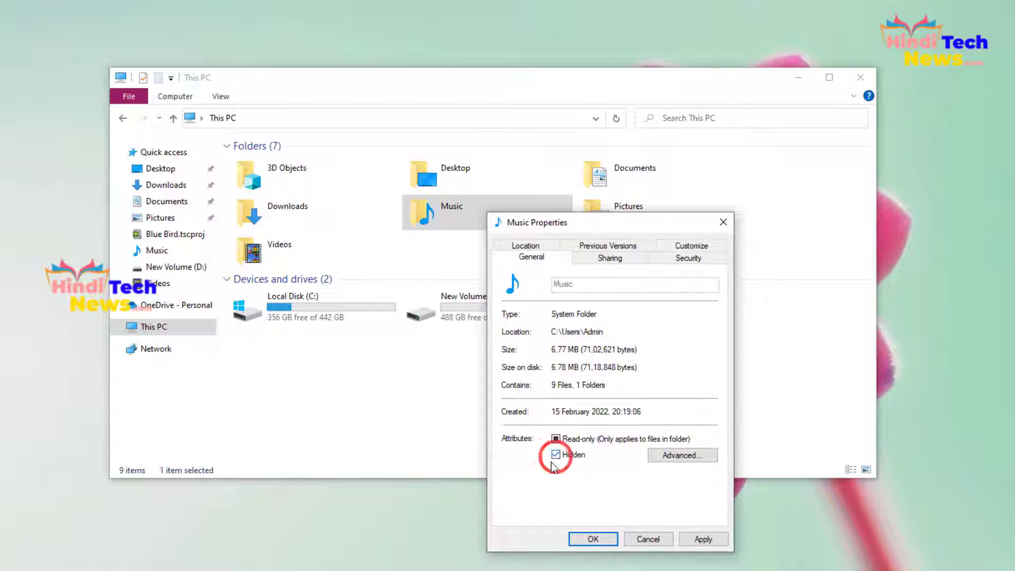
pyautogui.click(702, 539)
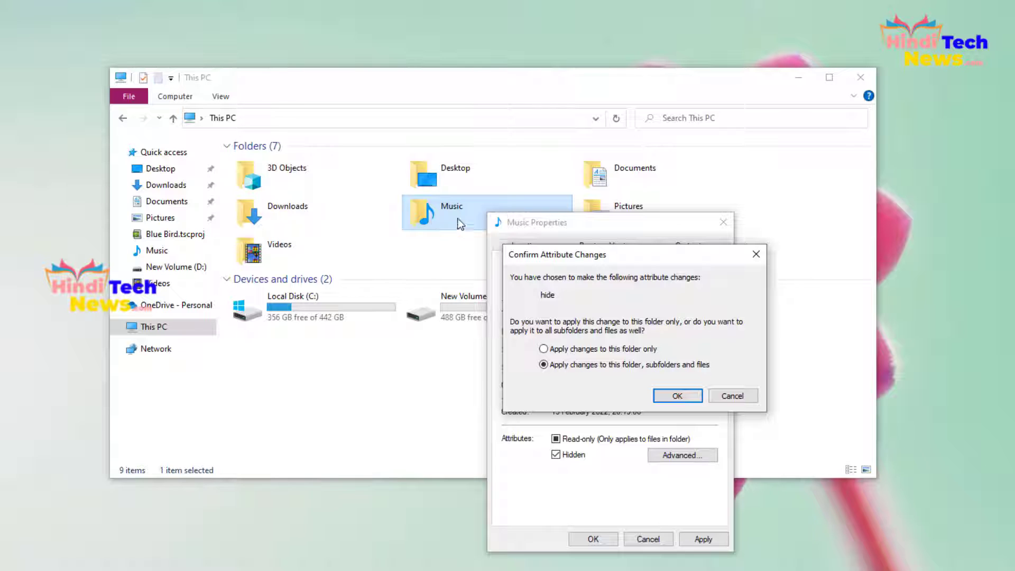
pyautogui.click(677, 398)
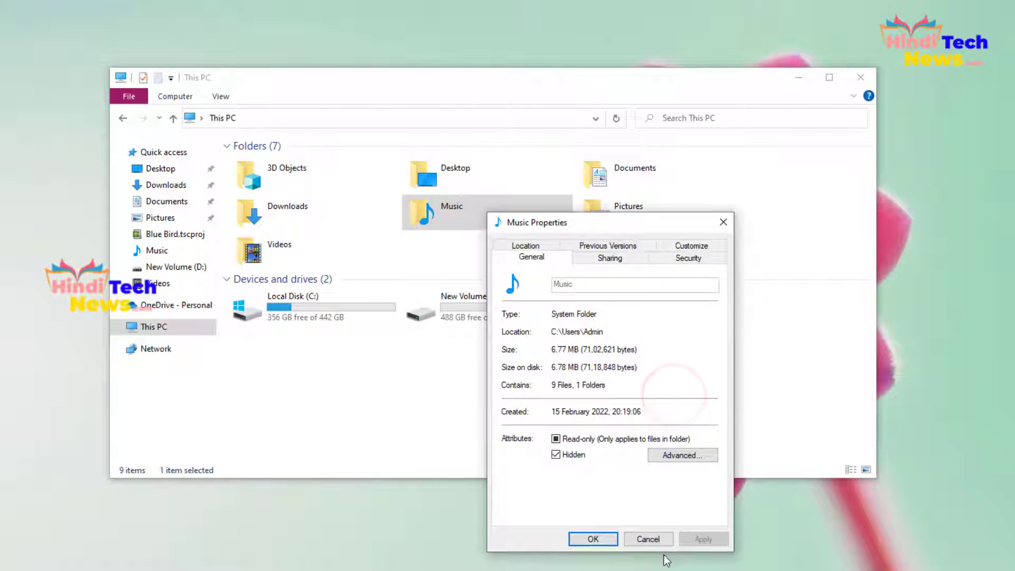
pyautogui.click(593, 539)
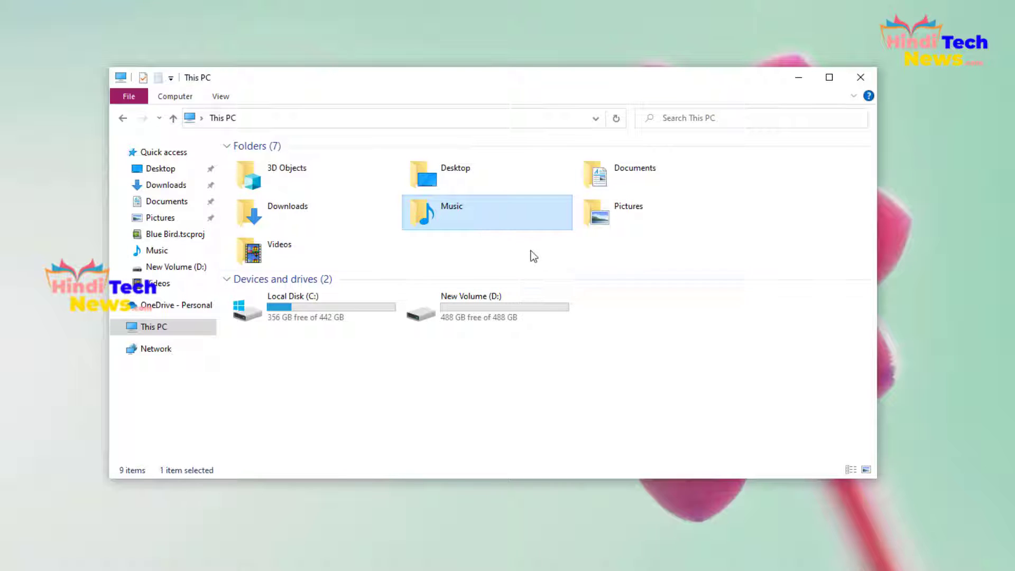
# Examine the Music folder's contents and the Hidden attribute in its properties.
pyautogui.doubleClick(500, 215)
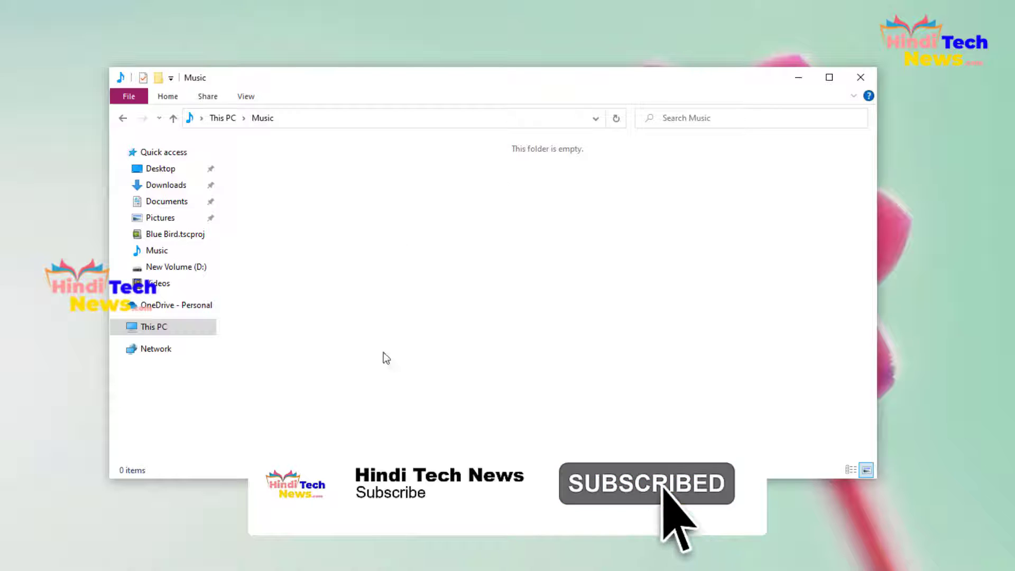
pyautogui.click(227, 118)
pyautogui.rightClick(483, 217)
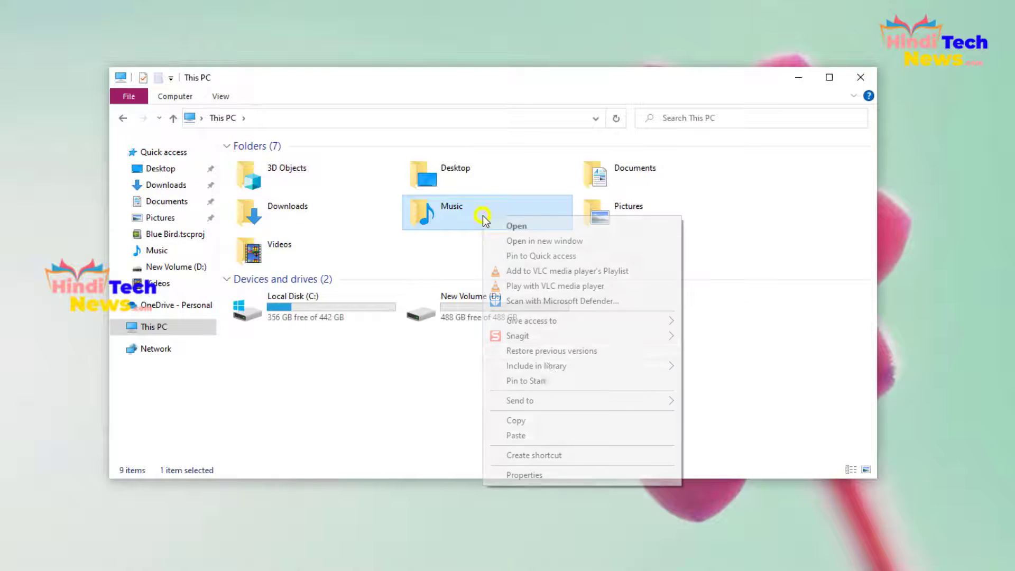
pyautogui.click(568, 483)
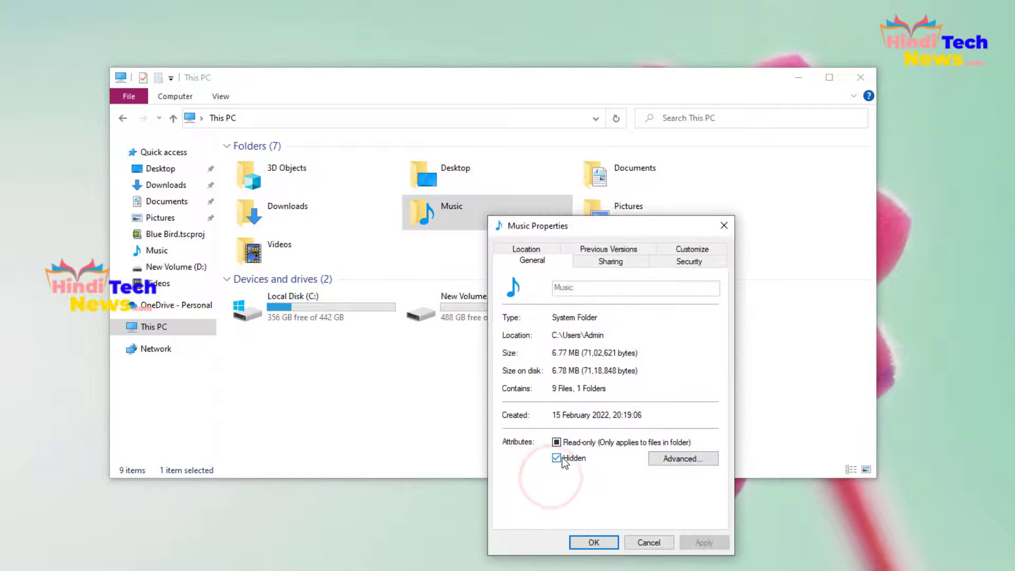
pyautogui.click(654, 541)
pyautogui.click(688, 234)
pyautogui.doubleClick(481, 212)
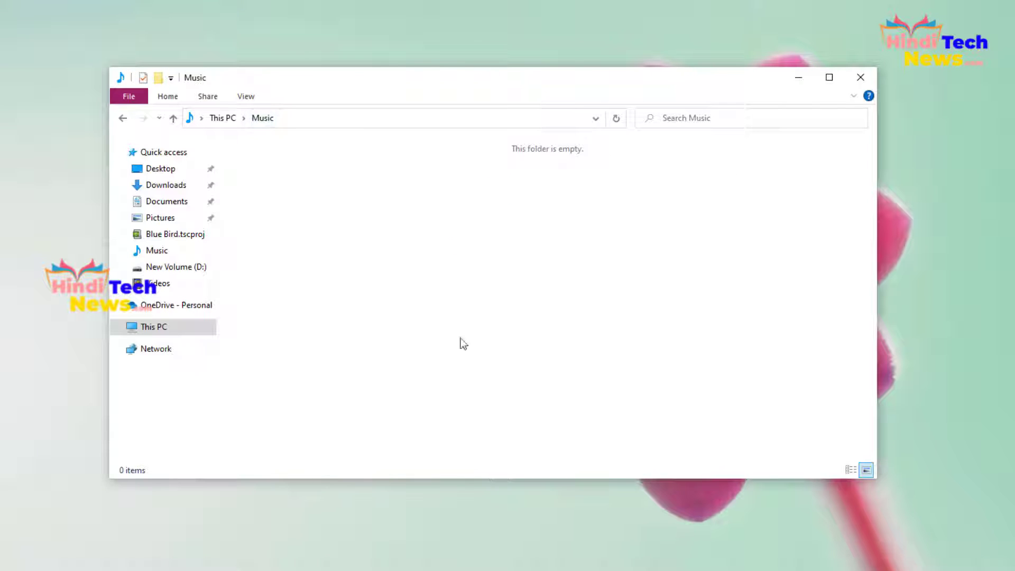
pyautogui.click(224, 118)
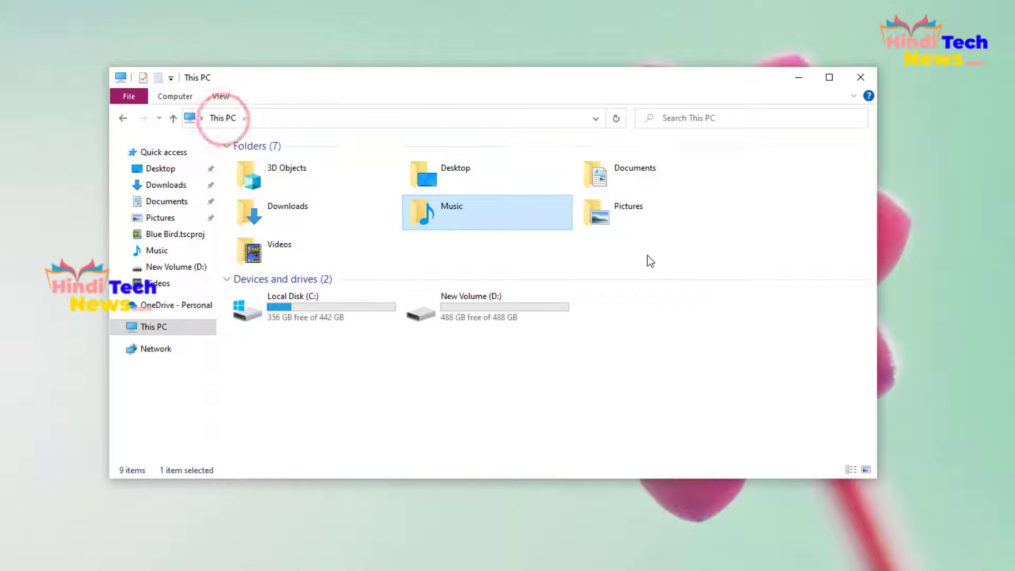
pyautogui.click(671, 256)
pyautogui.doubleClick(462, 217)
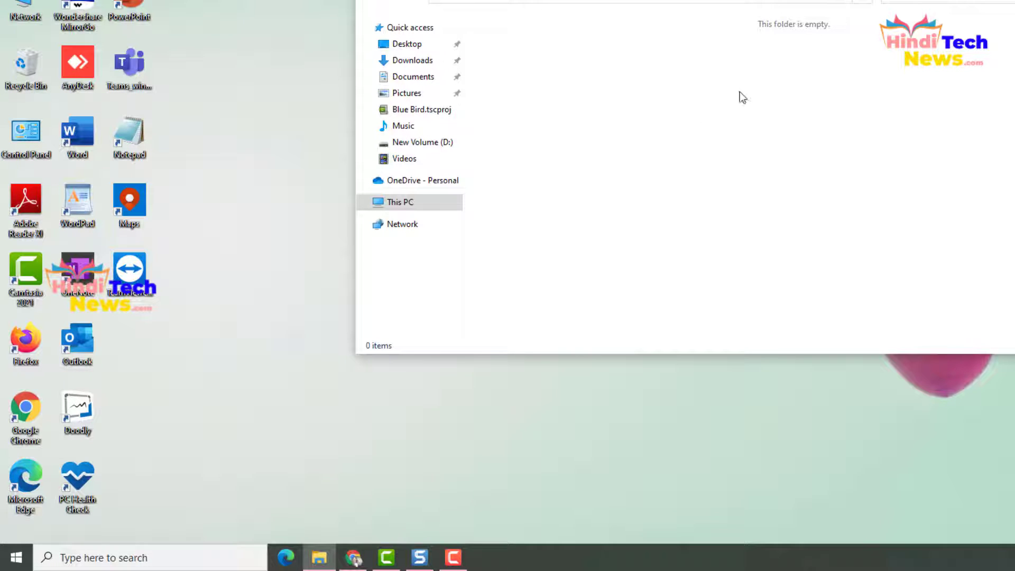
# In a new File Explorer window, set Folder Options to "Show hidden files, folders, and drives", and check the Music folder's contents.
pyautogui.click(156, 555)
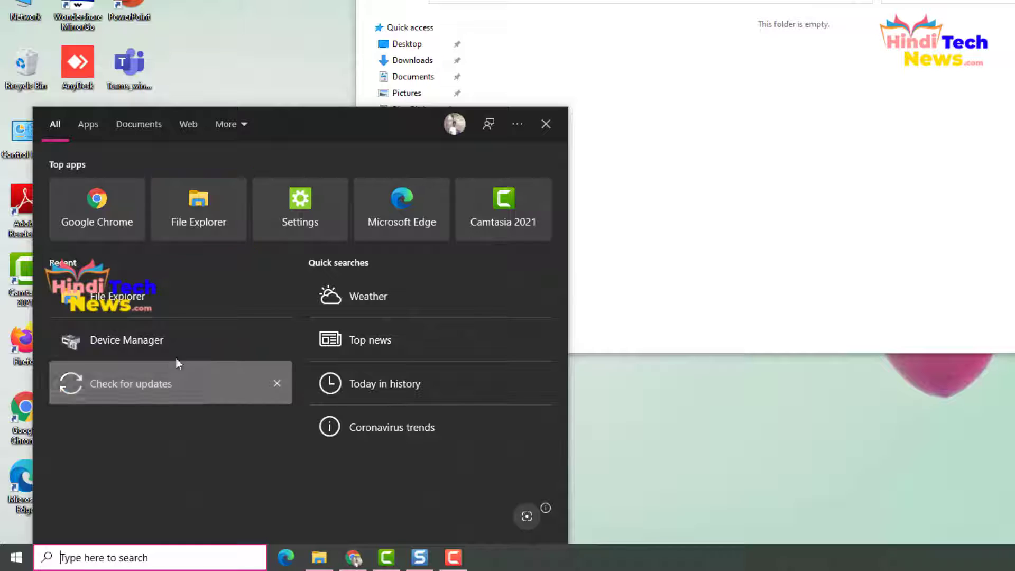
pyautogui.click(196, 213)
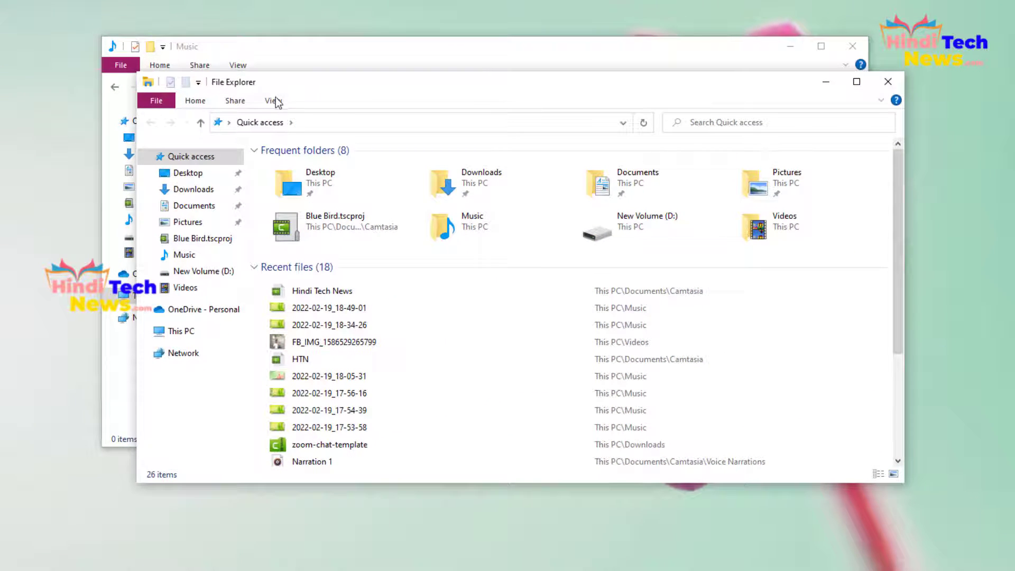
pyautogui.click(274, 100)
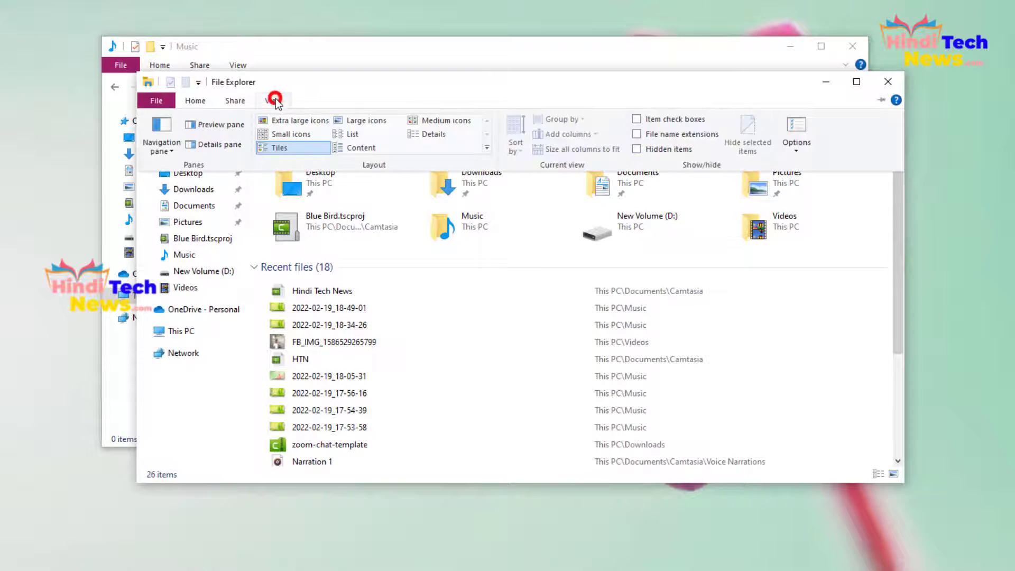
pyautogui.click(798, 149)
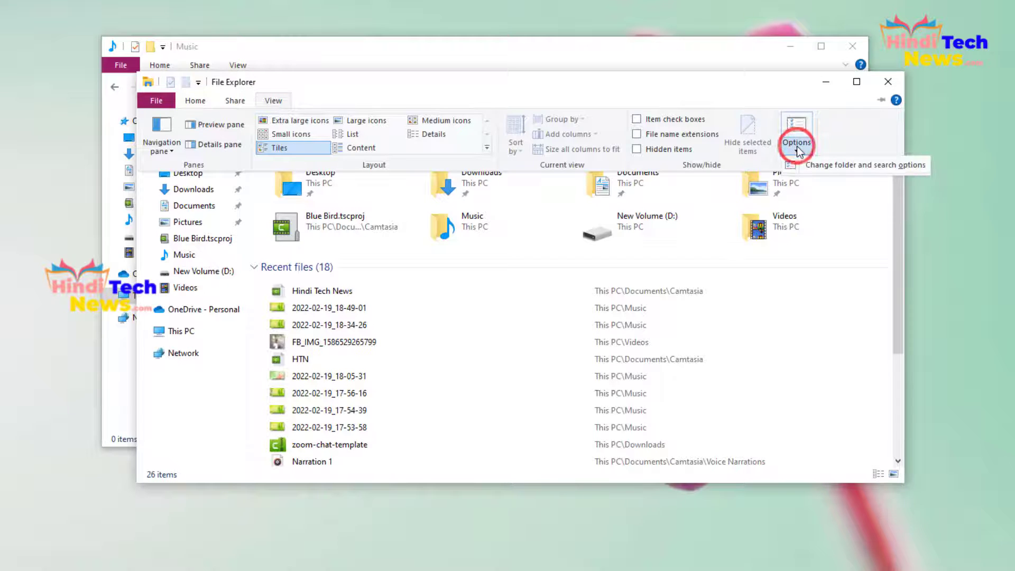
pyautogui.click(852, 164)
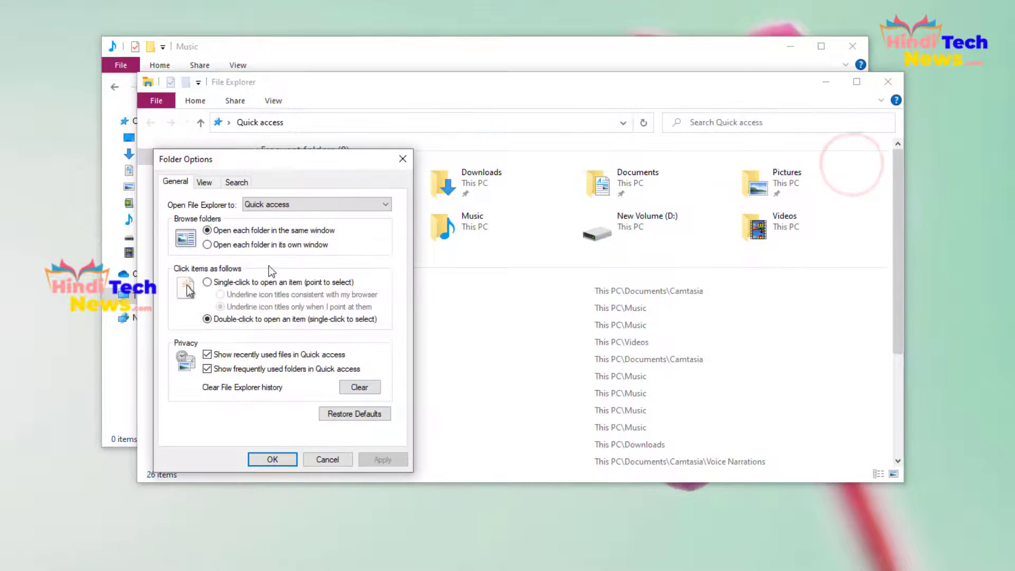
pyautogui.click(206, 181)
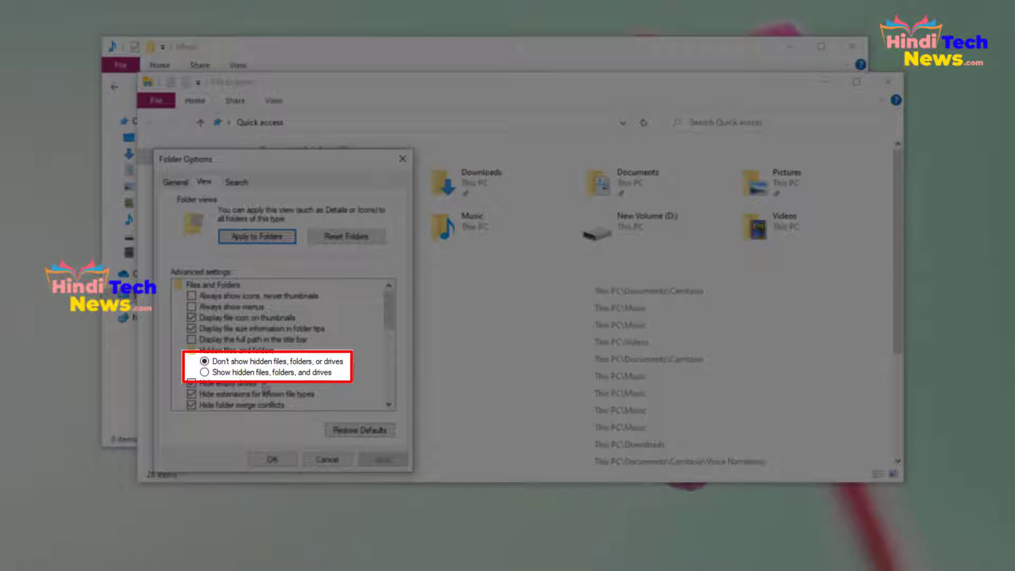
pyautogui.click(205, 373)
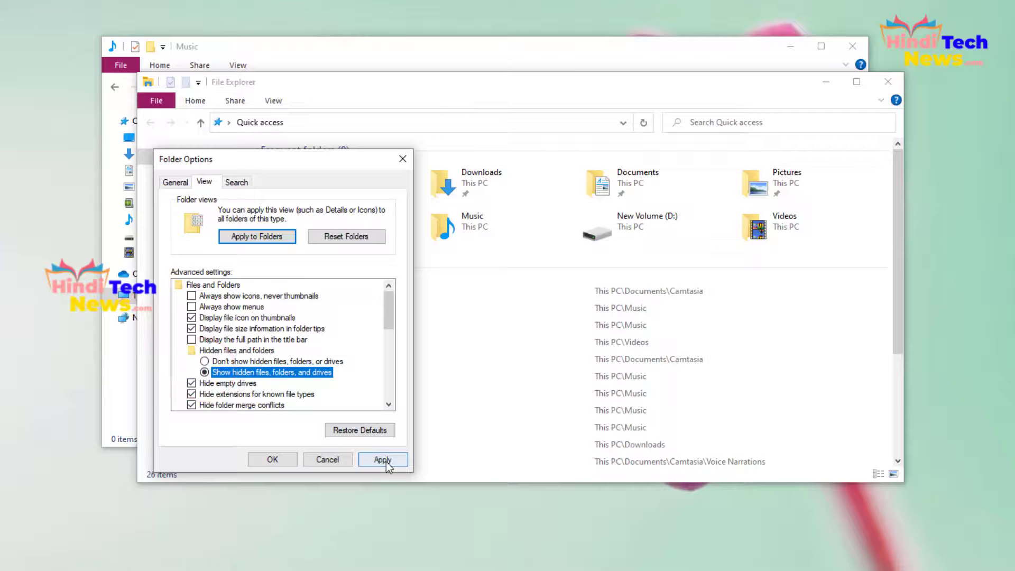
pyautogui.click(384, 459)
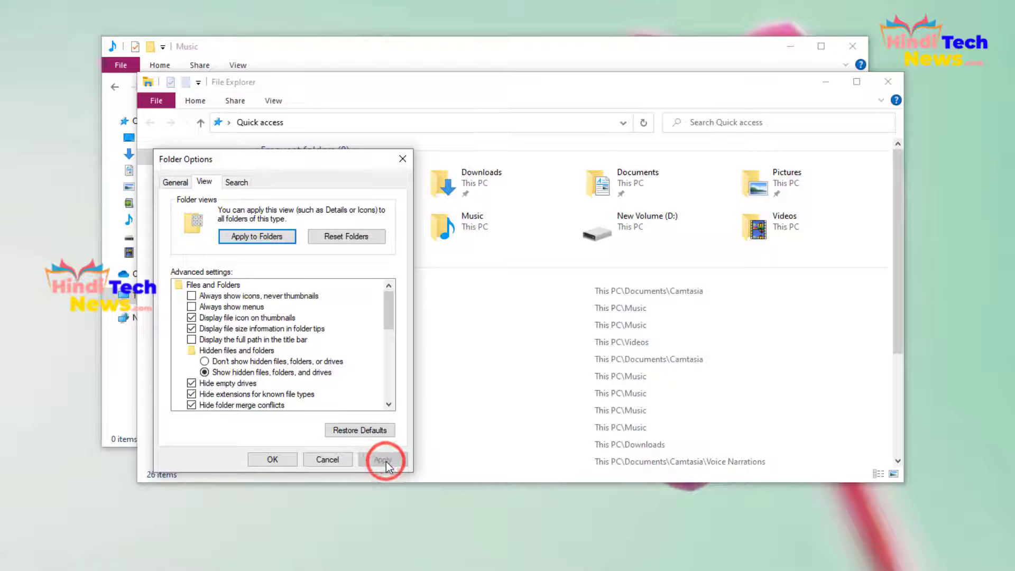
pyautogui.click(272, 459)
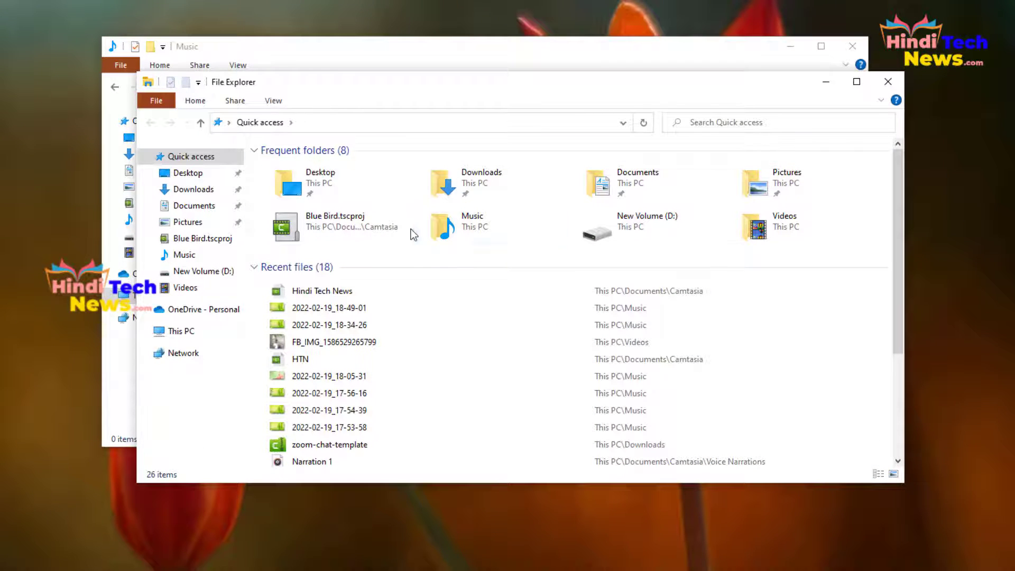
pyautogui.doubleClick(486, 222)
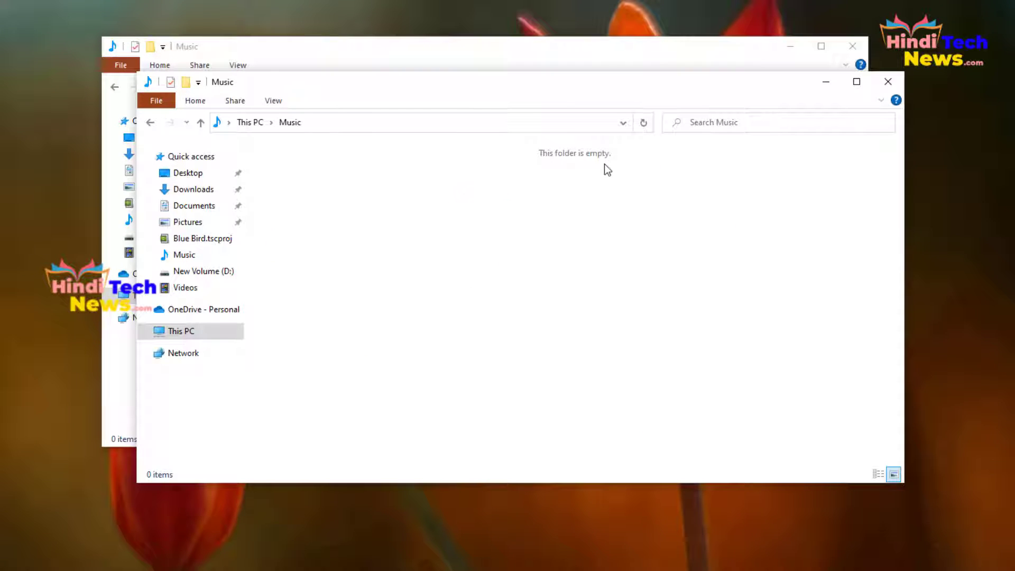
pyautogui.click(246, 123)
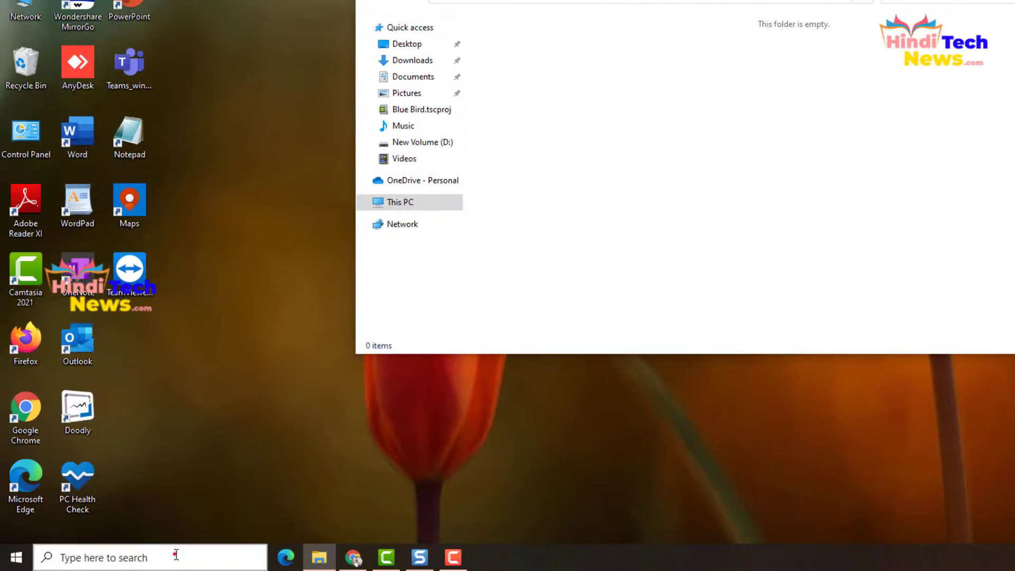
# In another new File Explorer window, set Folder Options to "Show hidden files, folders, and drives" and apply the setting.
pyautogui.click(175, 555)
pyautogui.click(211, 209)
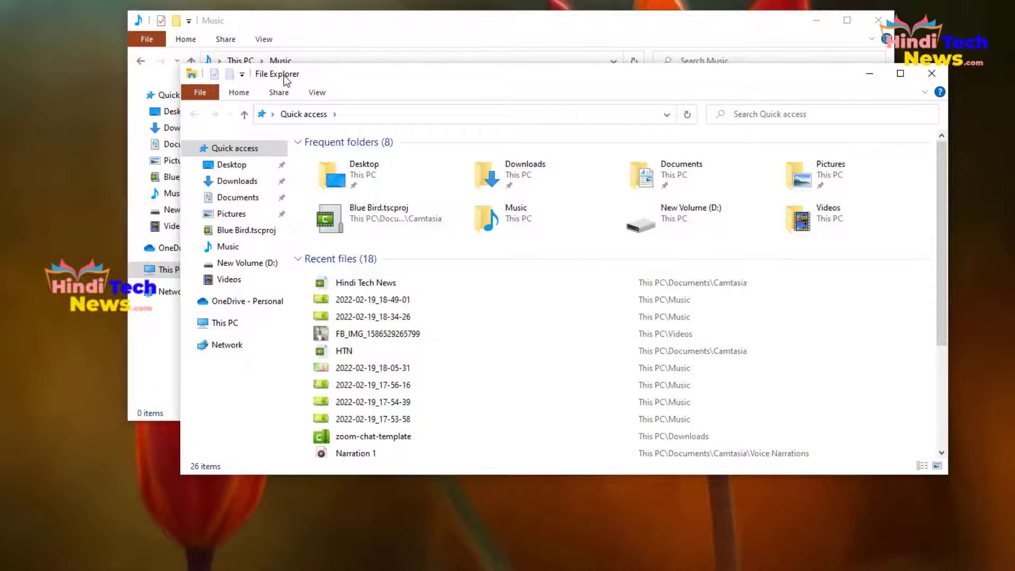
pyautogui.click(317, 92)
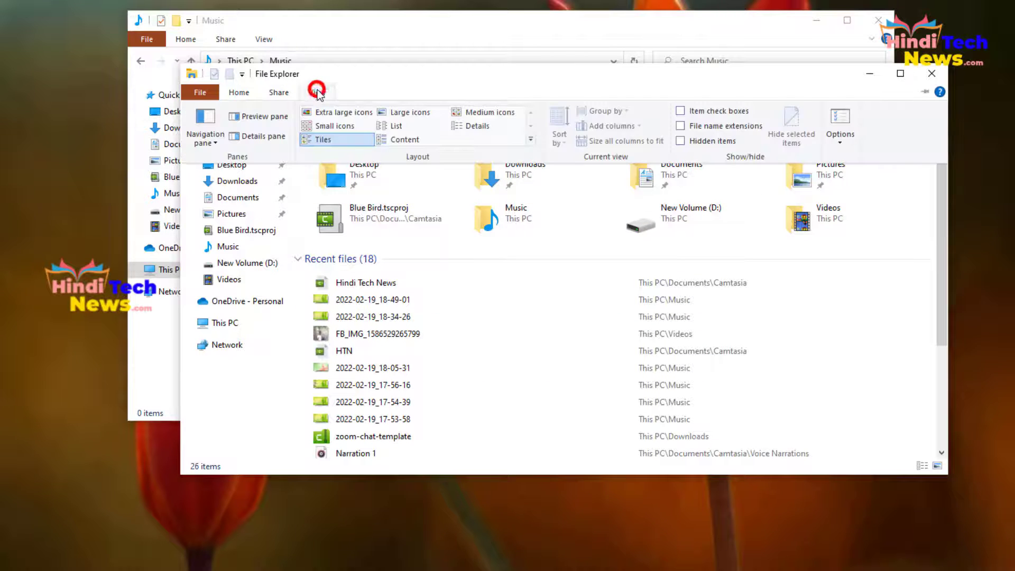
pyautogui.click(839, 142)
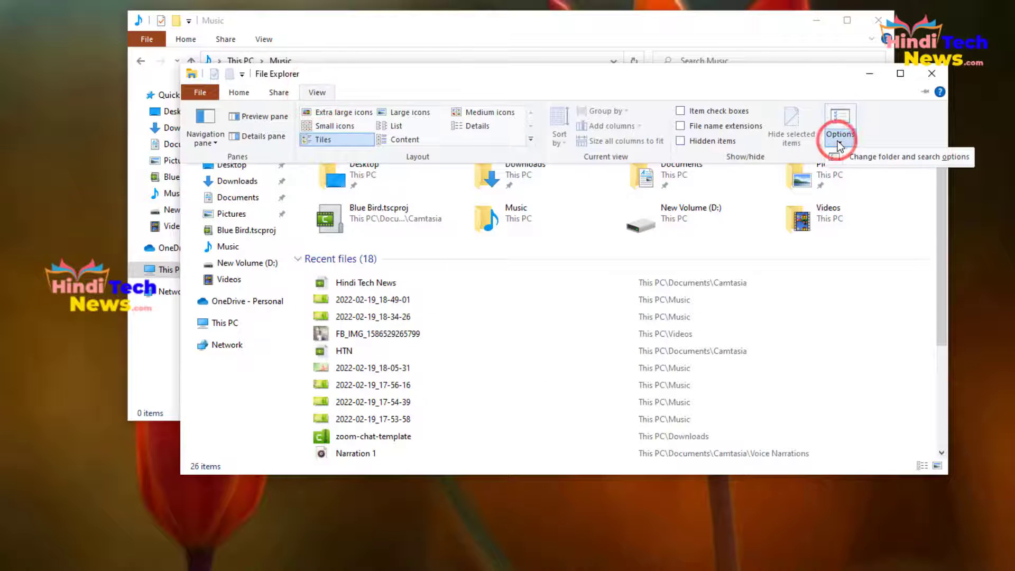
pyautogui.click(894, 156)
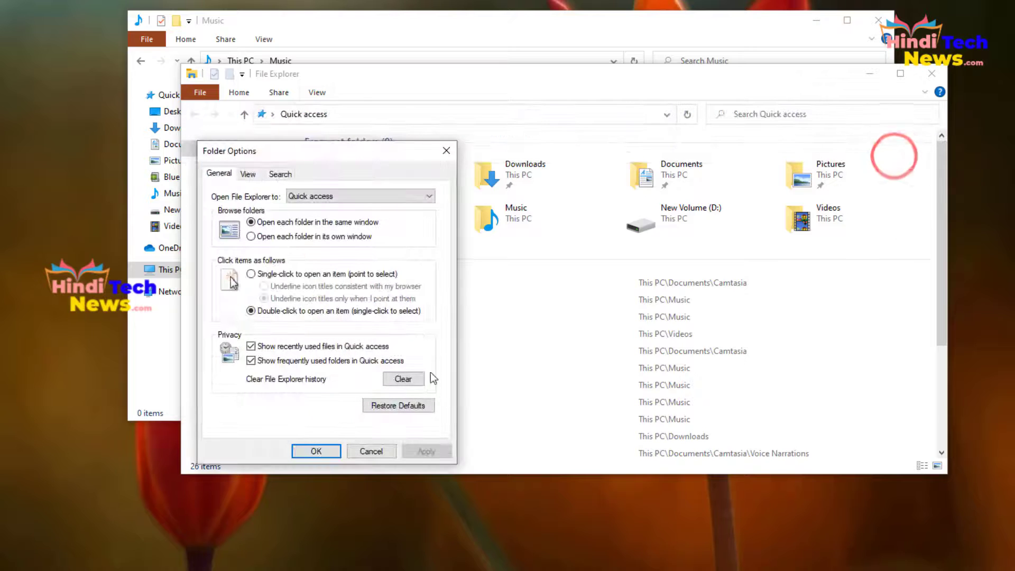
pyautogui.click(248, 175)
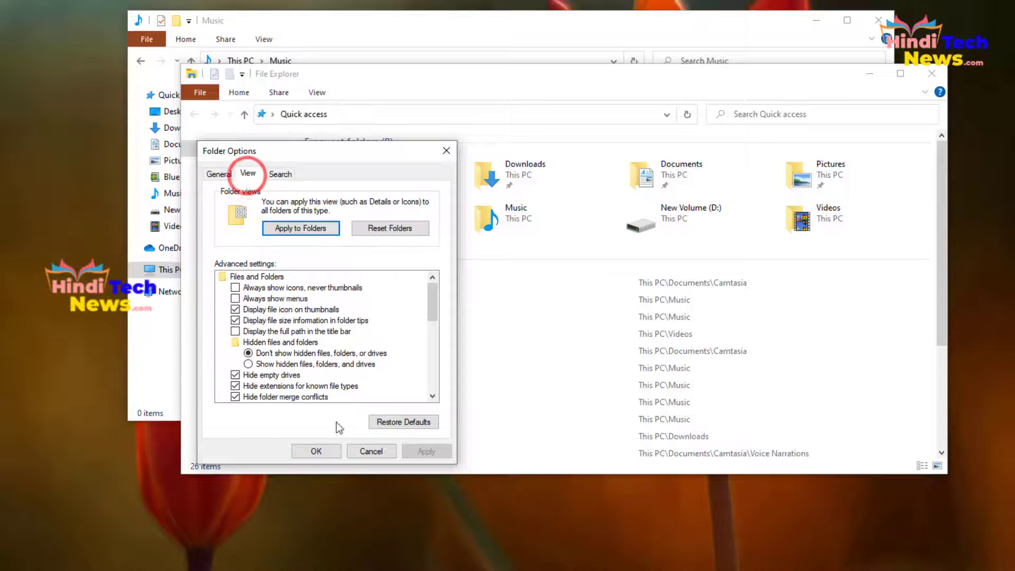
pyautogui.click(248, 364)
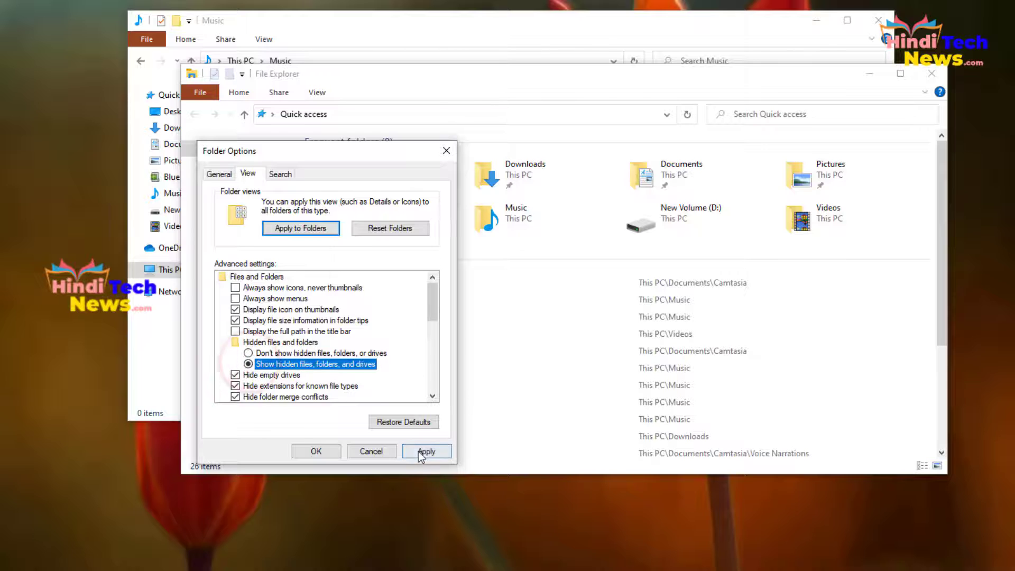
pyautogui.click(420, 452)
pyautogui.click(317, 451)
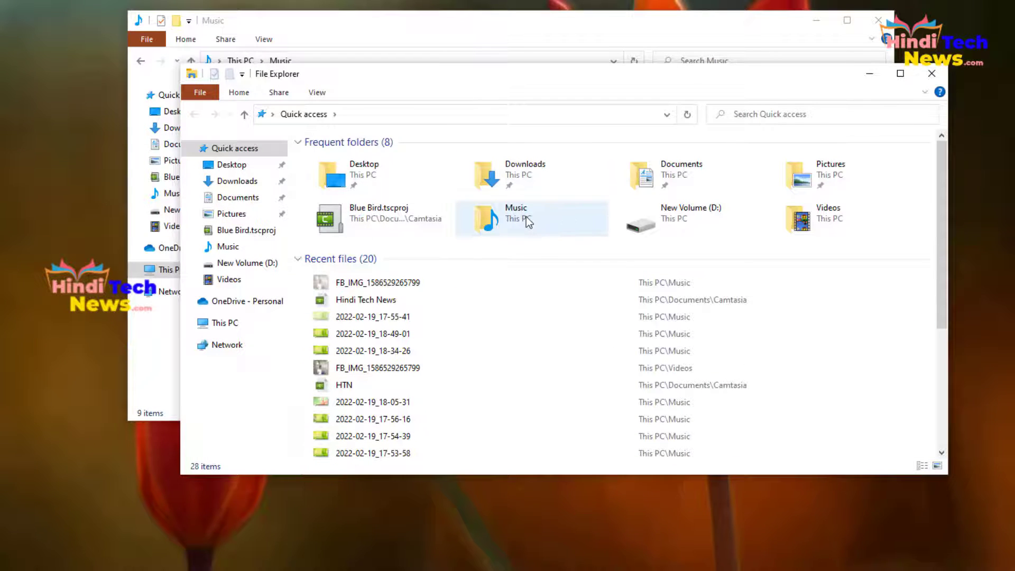
pyautogui.doubleClick(527, 222)
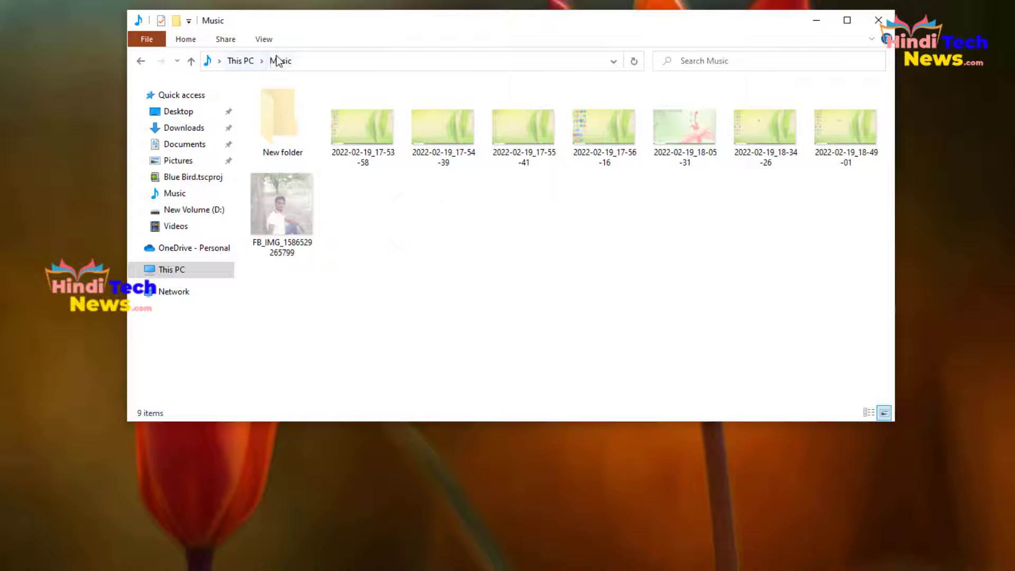
pyautogui.click(243, 61)
pyautogui.doubleClick(479, 158)
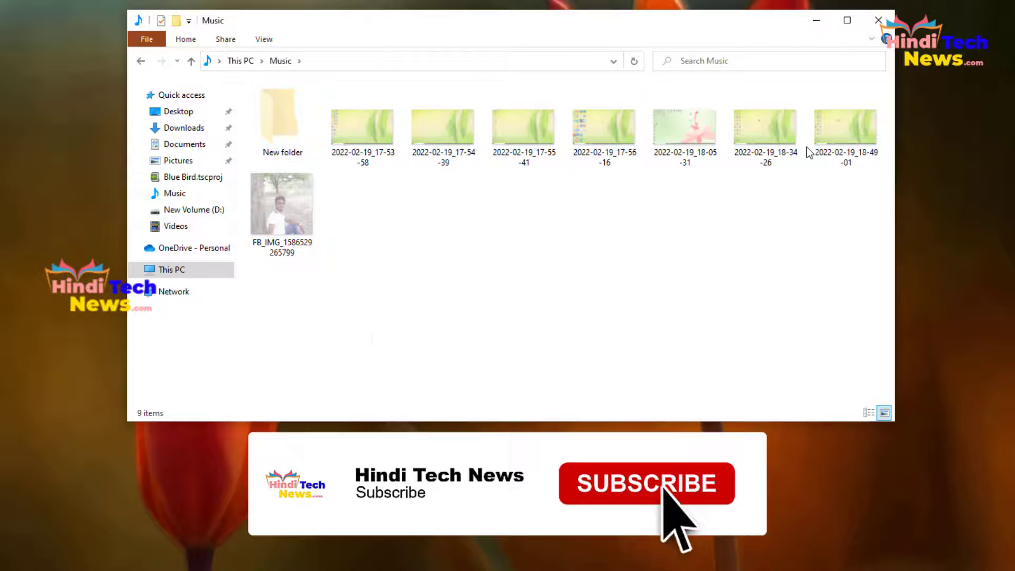
pyautogui.click(400, 274)
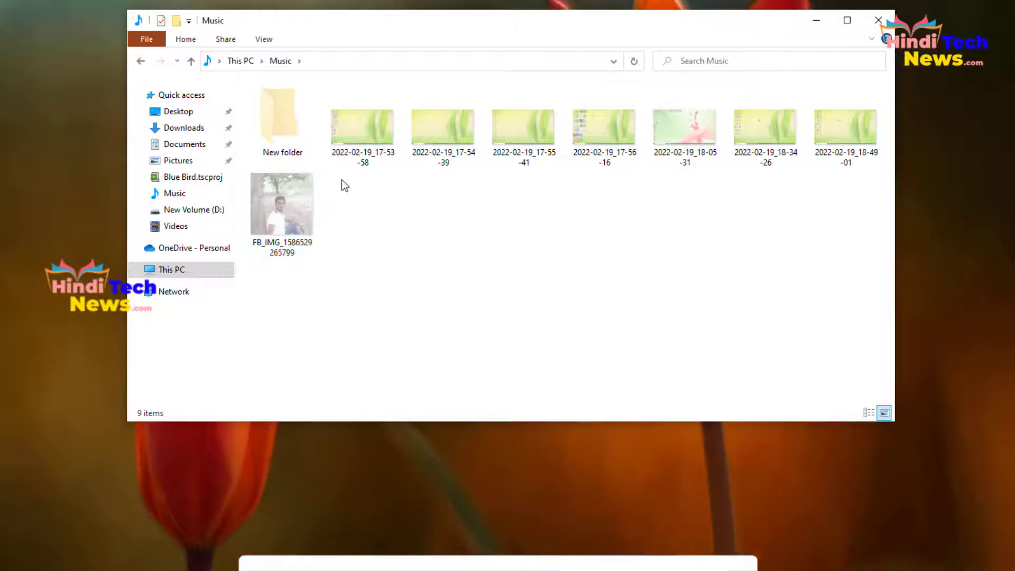
pyautogui.click(189, 272)
pyautogui.doubleClick(481, 160)
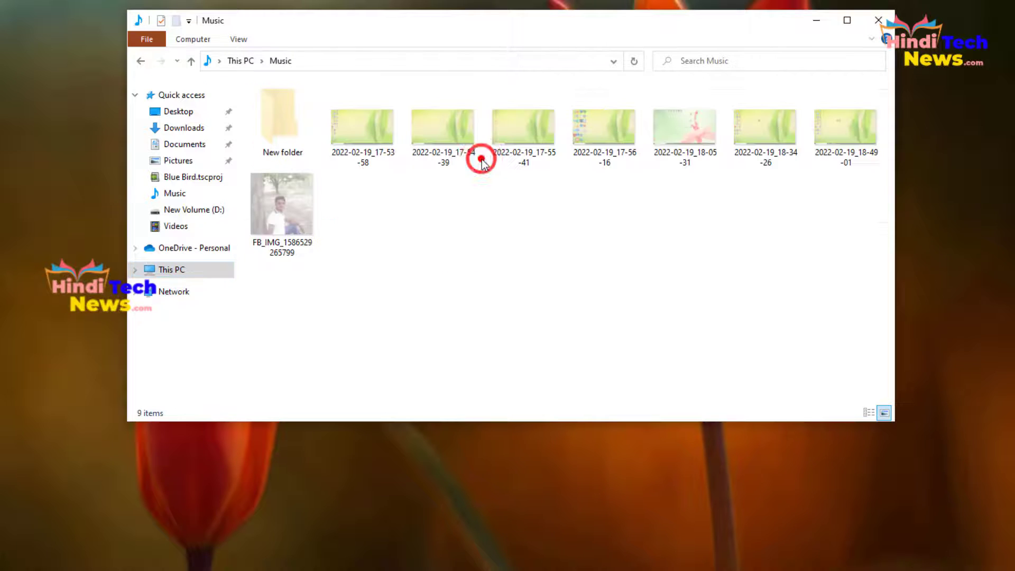
pyautogui.doubleClick(299, 215)
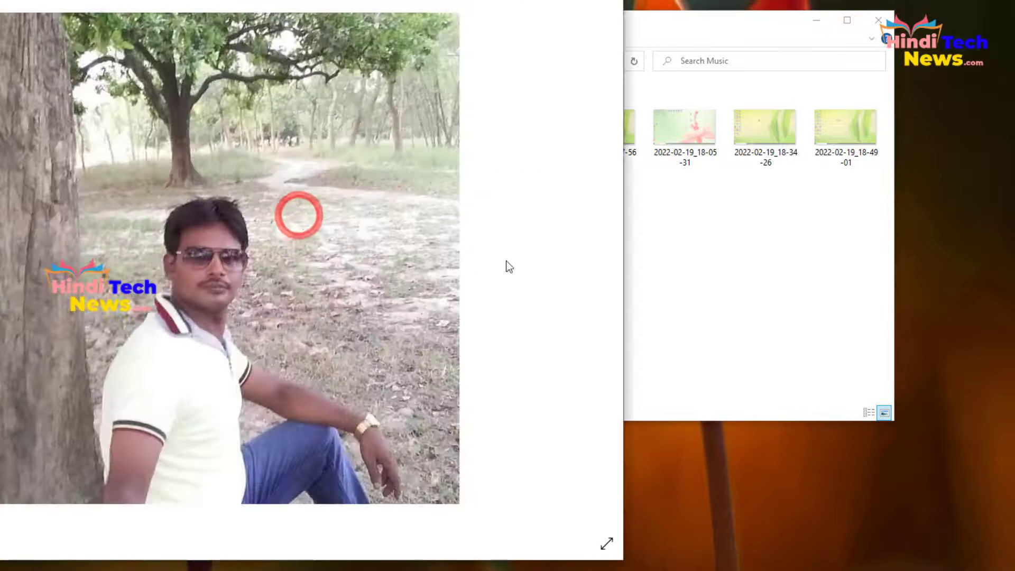
pyautogui.press('Escape')
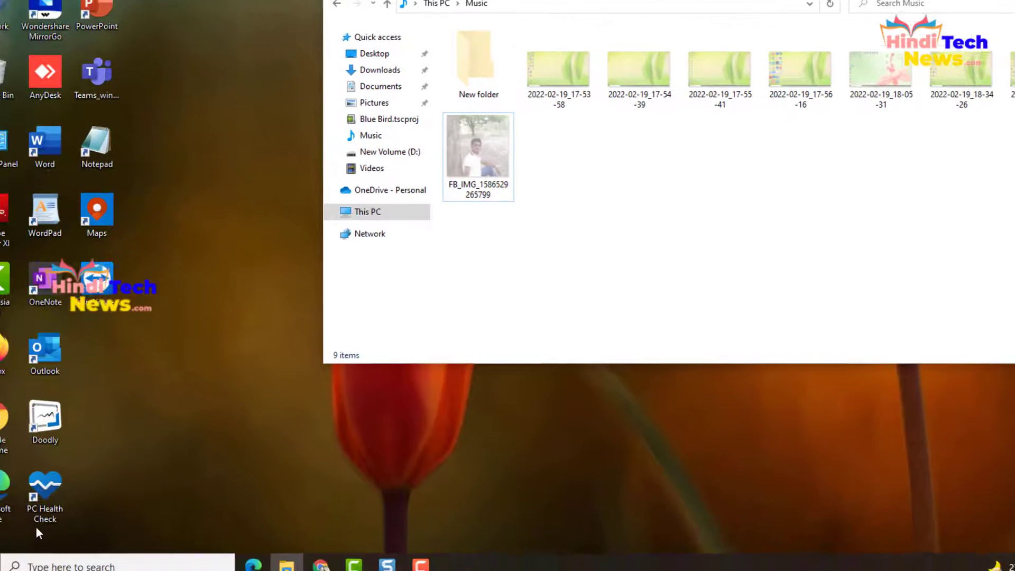
# In a new File Explorer window, try to set Folder Options to "Don't show hidden files, folders, or drives", and check the Music folder's contents.
pyautogui.click(153, 555)
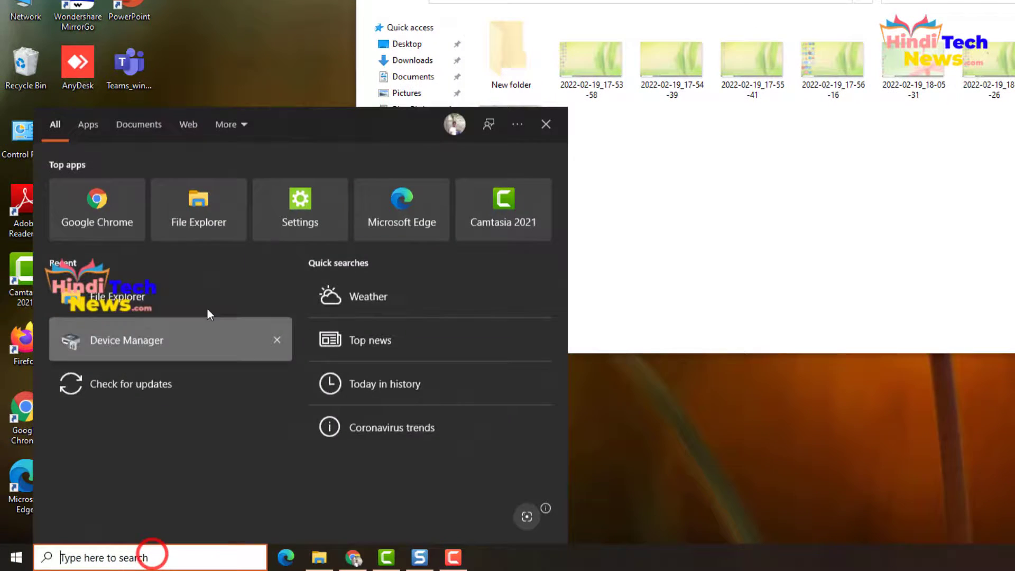
pyautogui.click(207, 216)
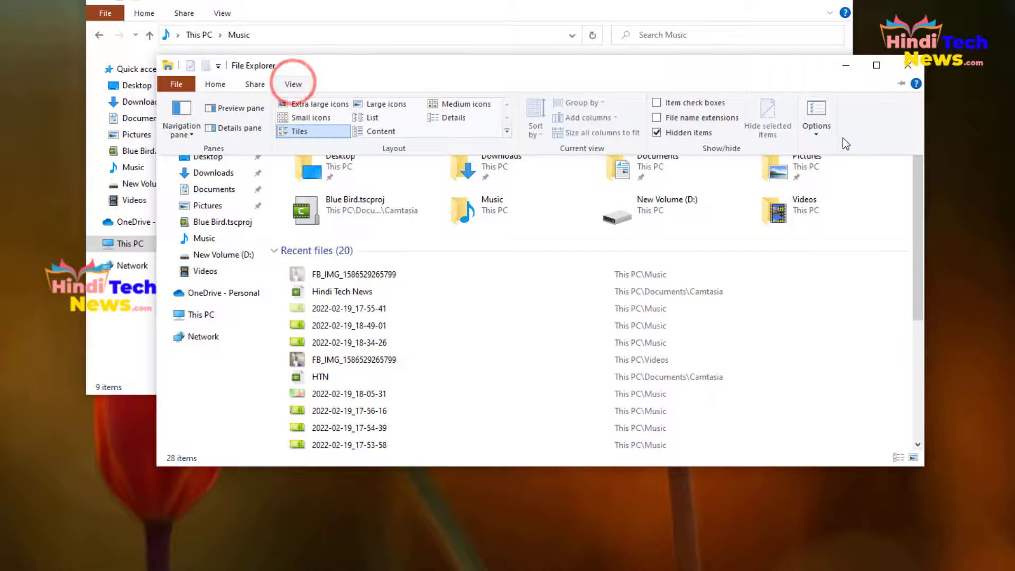
pyautogui.click(284, 82)
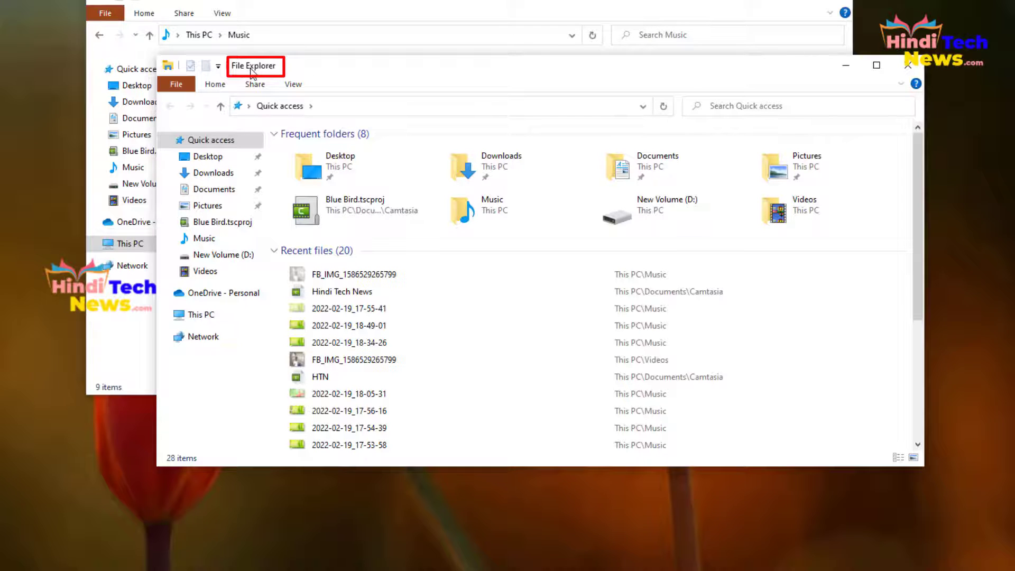
pyautogui.click(292, 83)
pyautogui.click(819, 132)
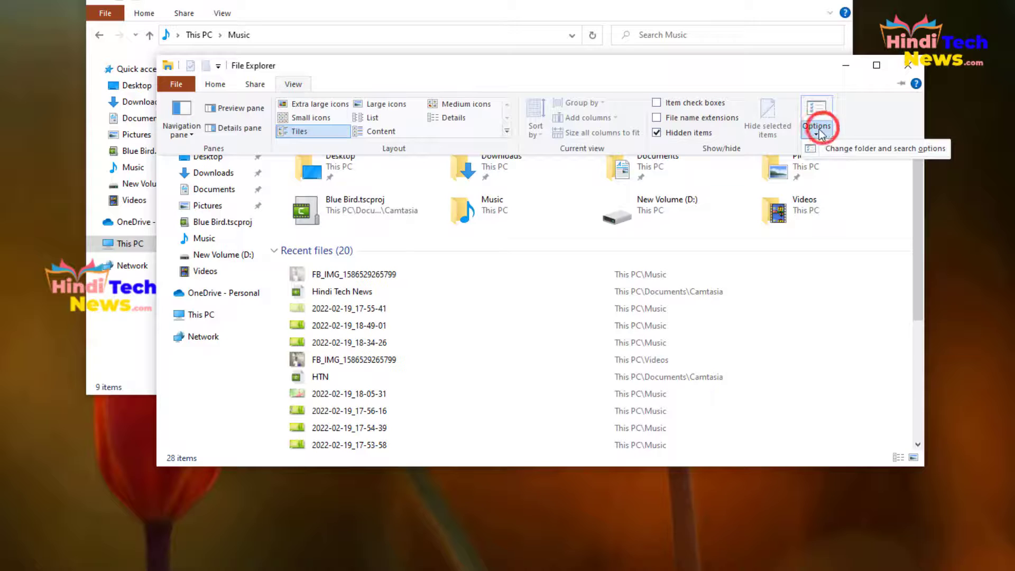
pyautogui.click(864, 150)
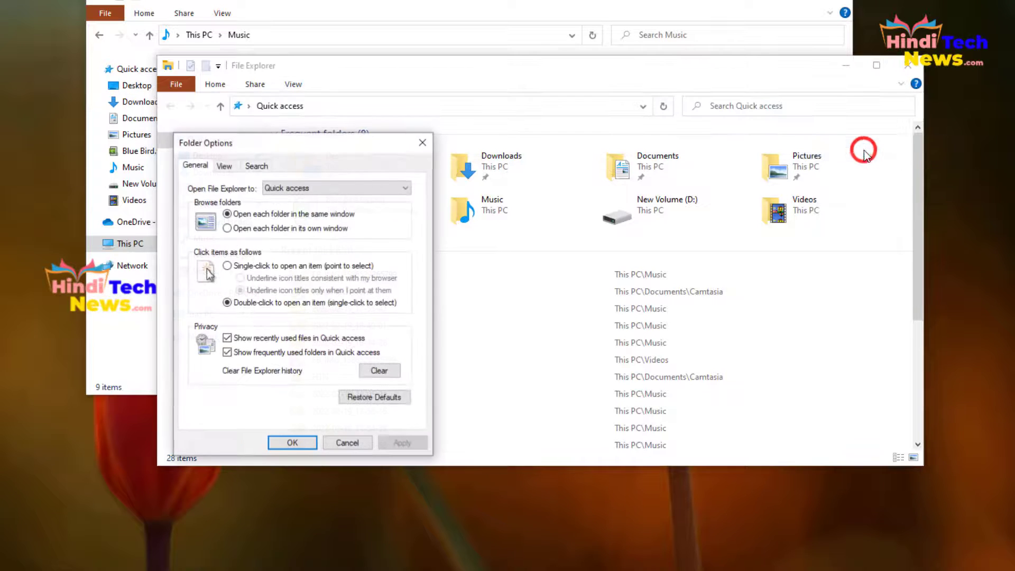
pyautogui.click(224, 166)
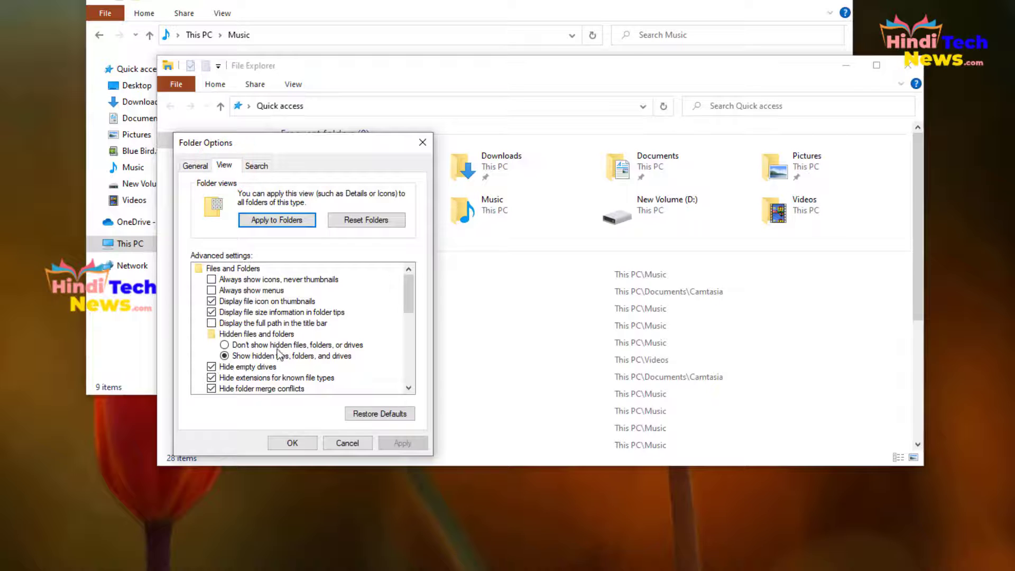
pyautogui.click(225, 345)
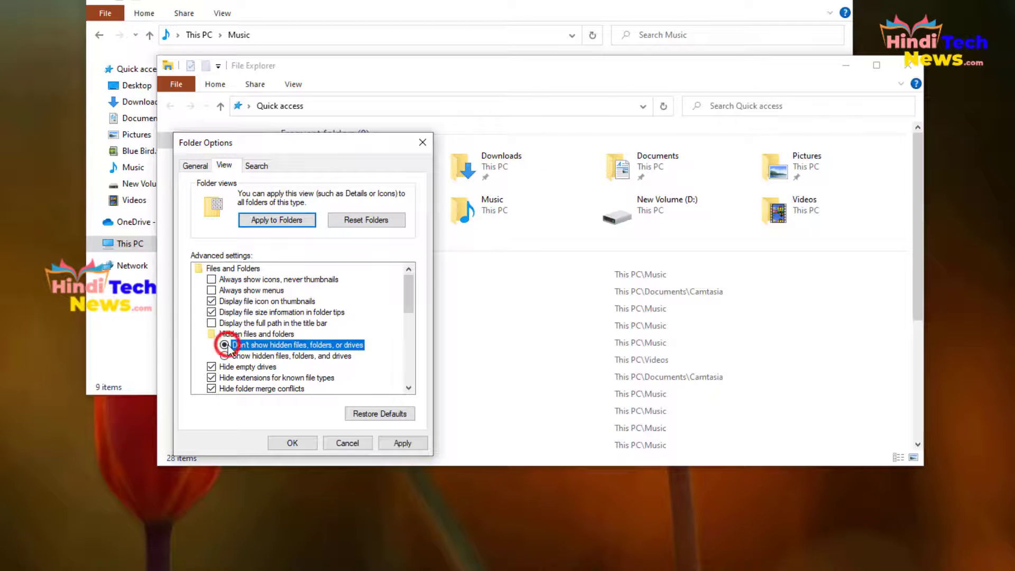
pyautogui.click(406, 441)
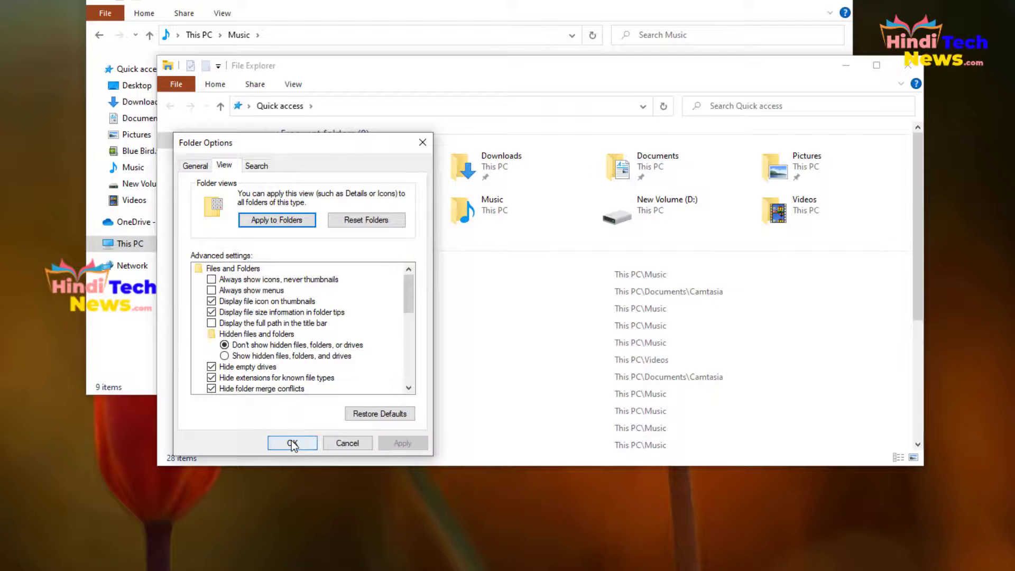
pyautogui.click(291, 442)
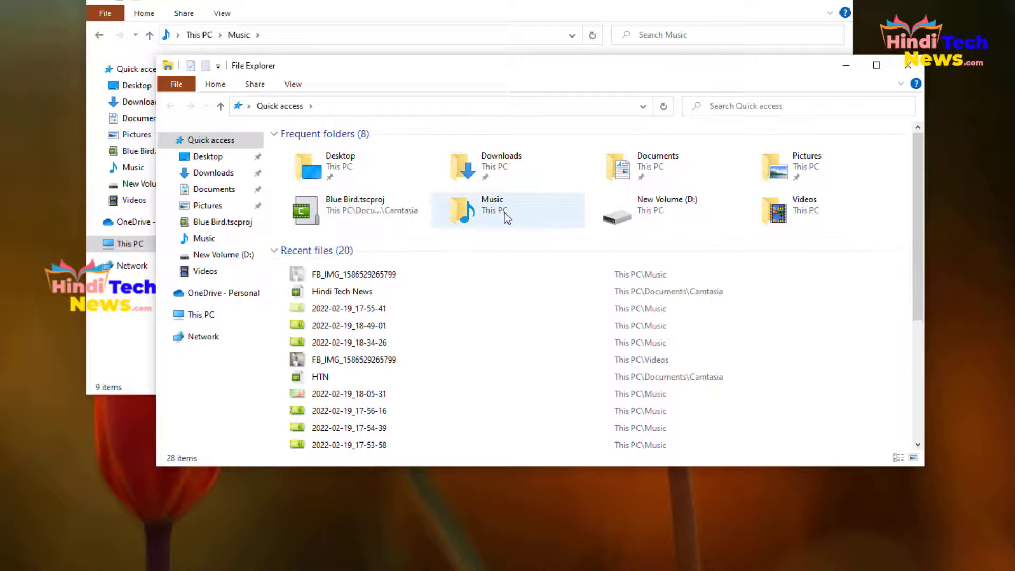
pyautogui.doubleClick(492, 208)
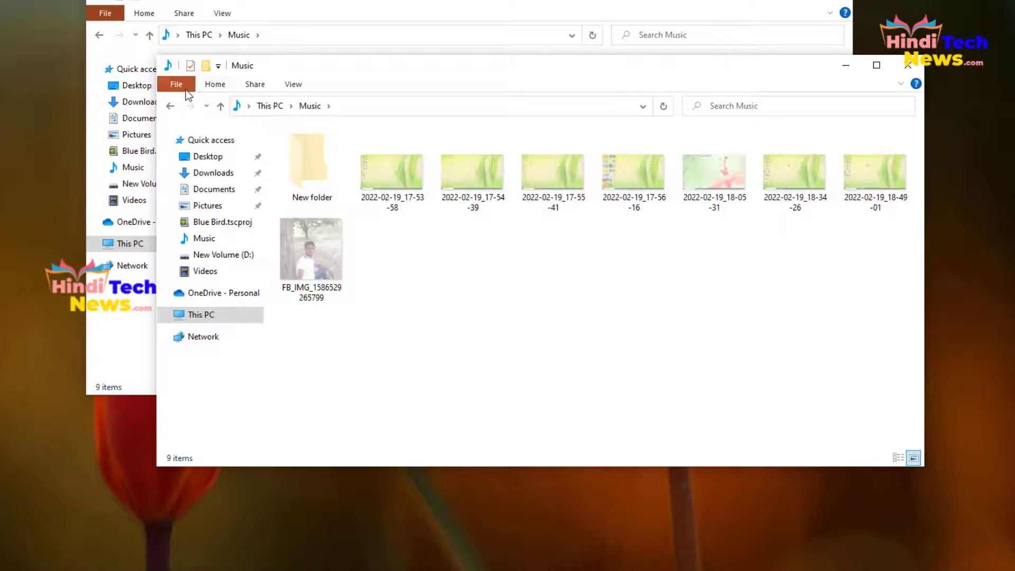
pyautogui.click(170, 106)
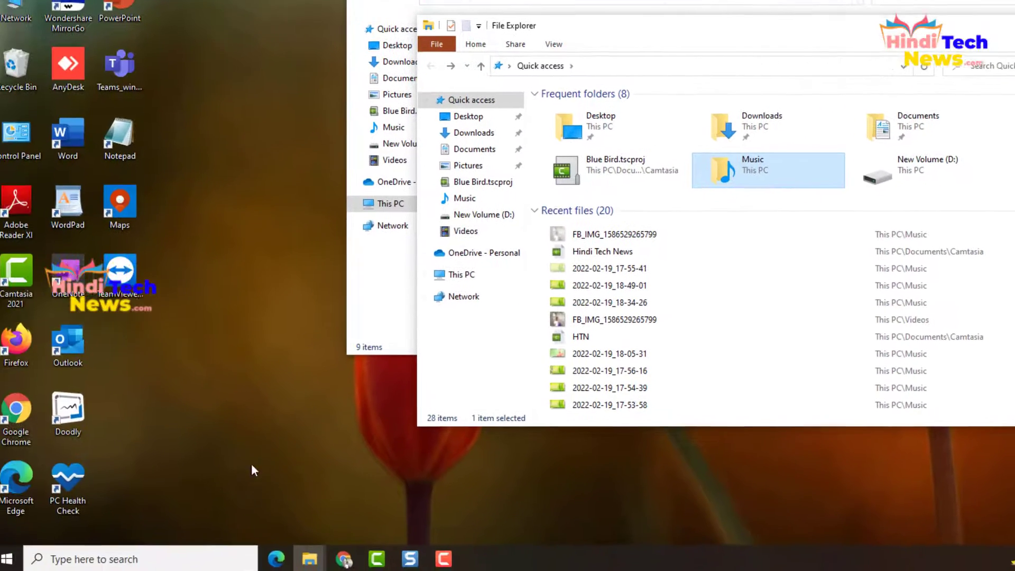
# Set the hidden files option in Folder Options to "Don't show hidden files, folders, or drives" again and apply it.
pyautogui.click(145, 558)
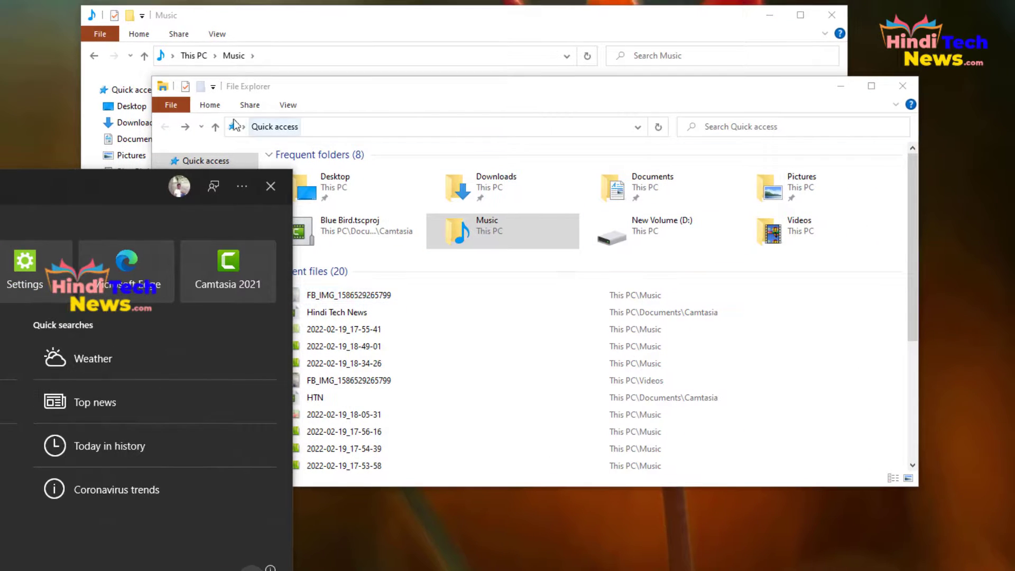
pyautogui.click(301, 104)
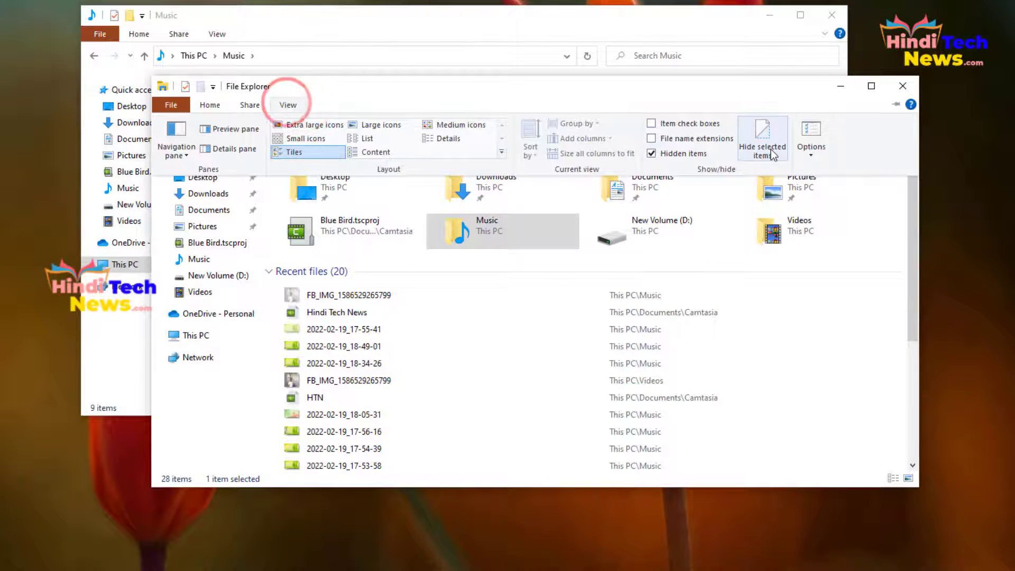
pyautogui.click(811, 149)
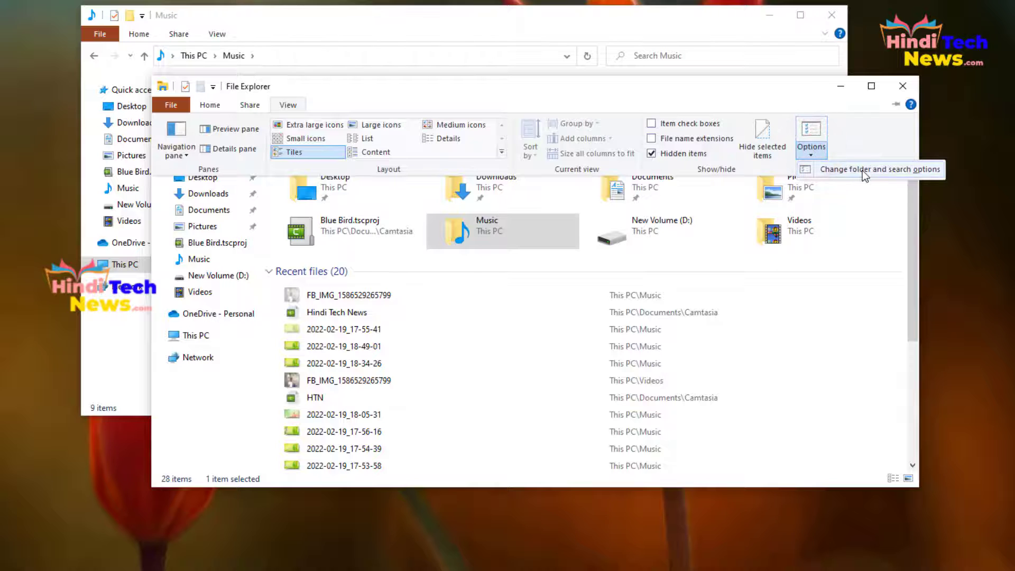
pyautogui.click(861, 170)
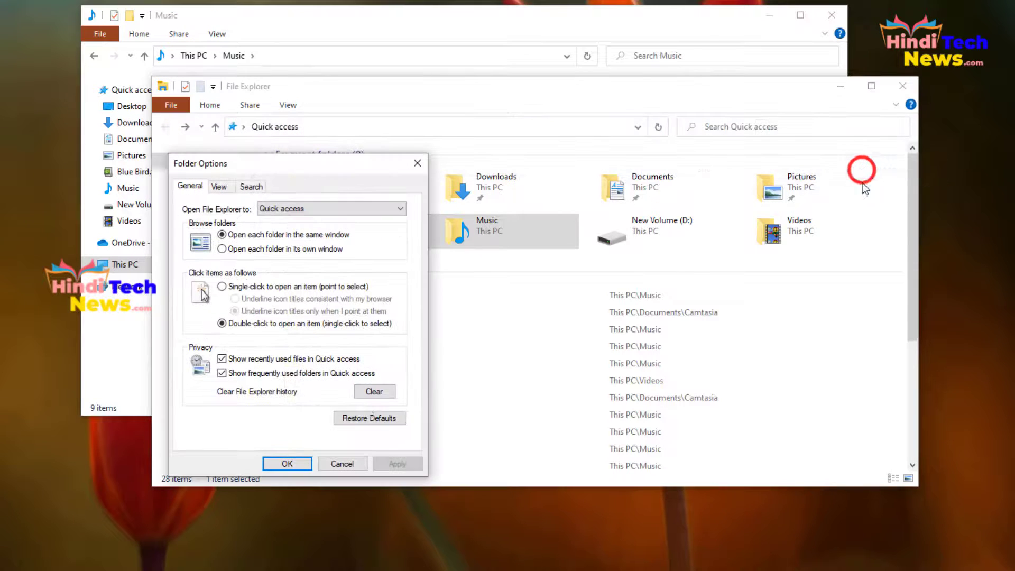
pyautogui.click(220, 188)
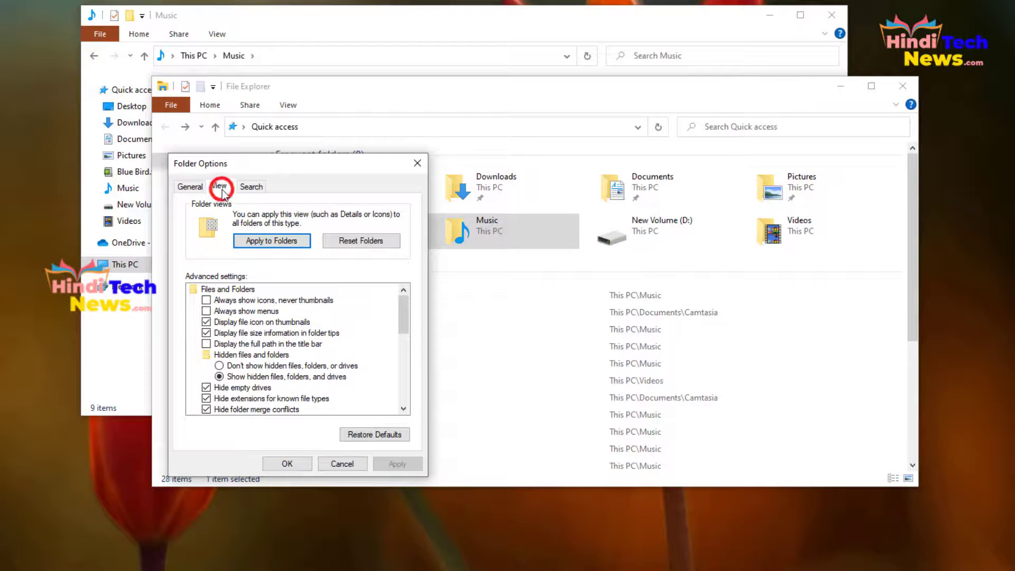
pyautogui.click(219, 366)
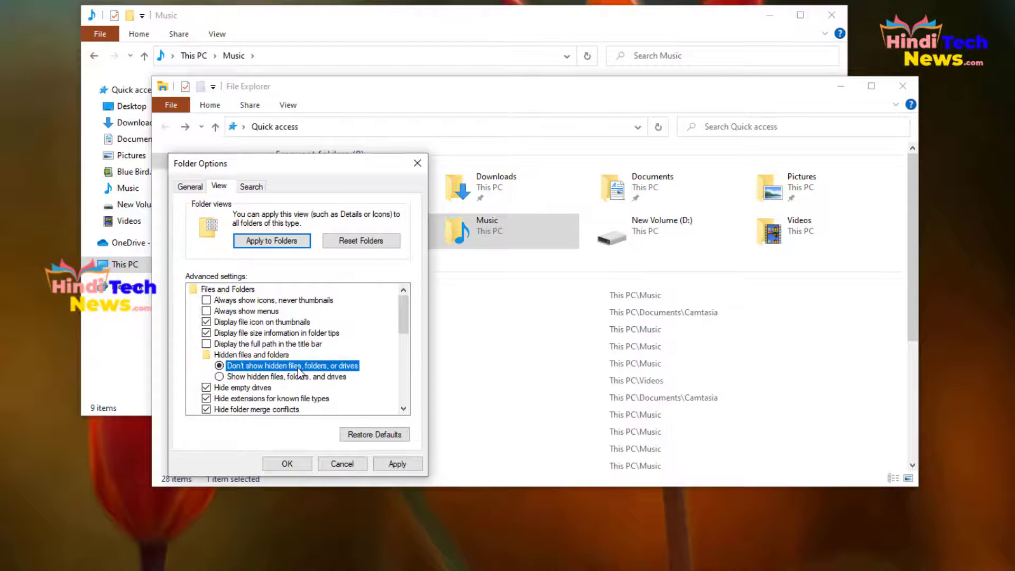
pyautogui.click(397, 465)
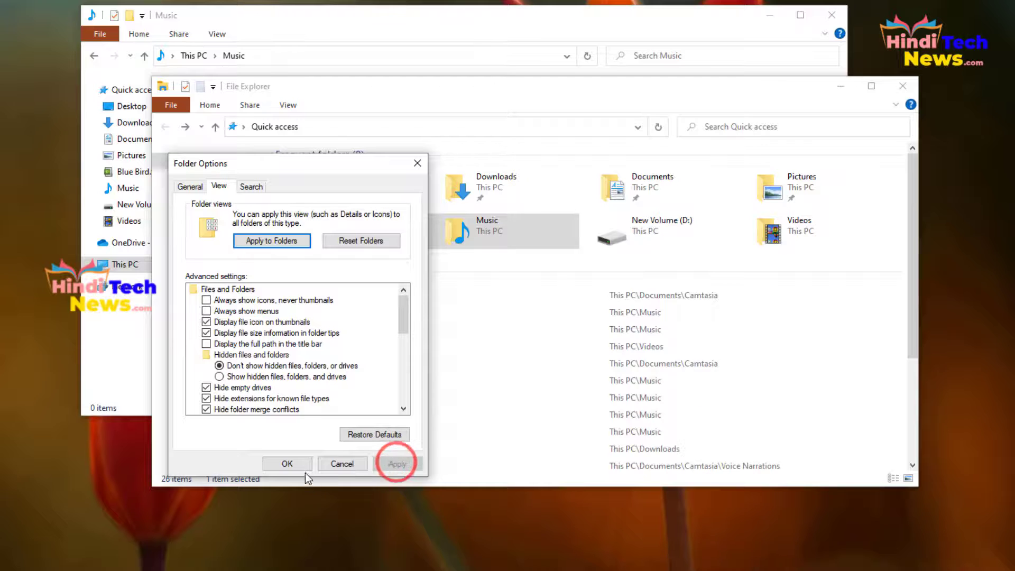
pyautogui.click(287, 464)
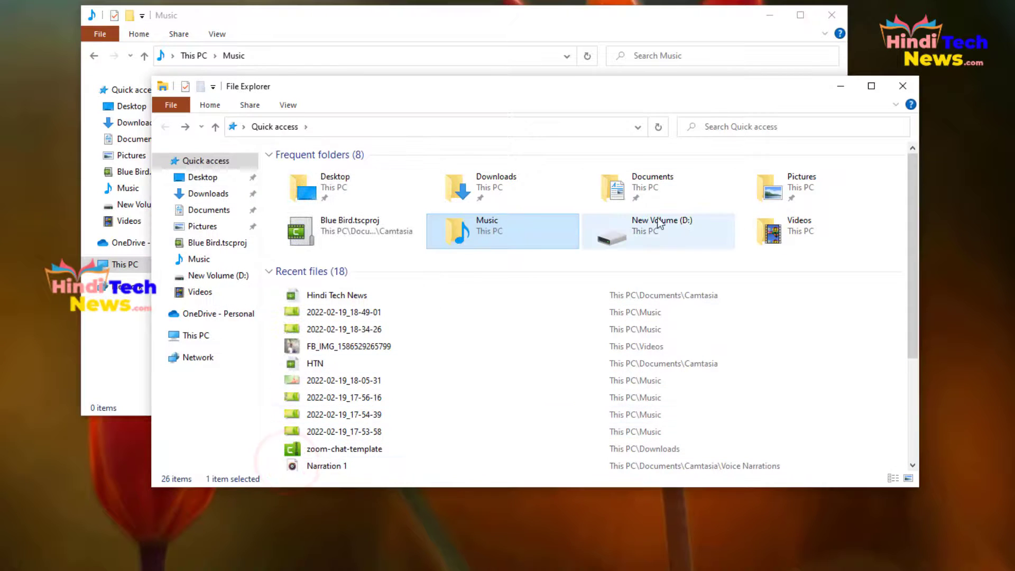
# Open the Music folder from Quick access to check its contents.
pyautogui.doubleClick(499, 232)
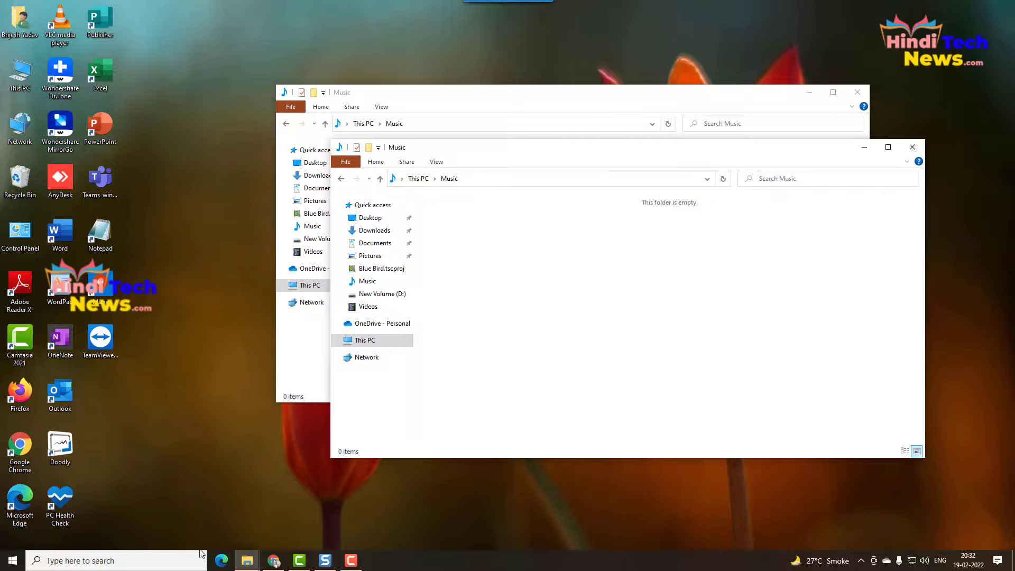
pyautogui.click(149, 559)
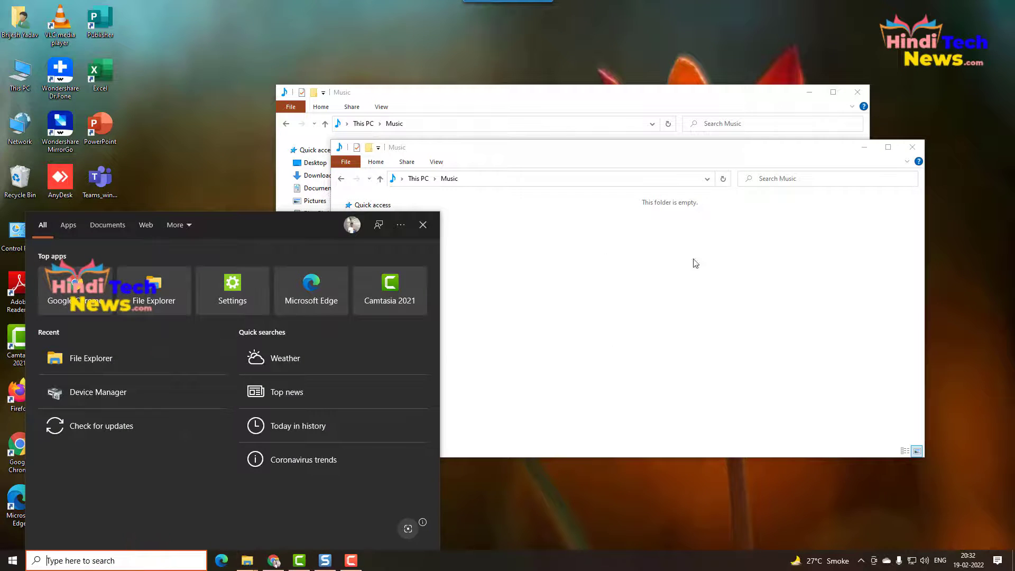
pyautogui.click(677, 276)
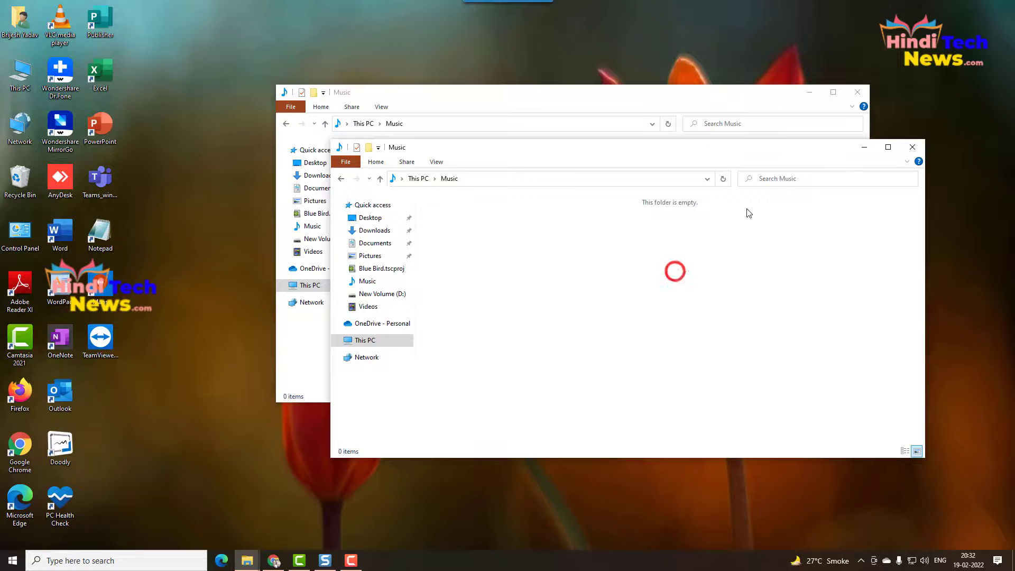
# Close the extra Music window and recheck the Music folder's contents from This PC in the remaining File Explorer window.
pyautogui.click(911, 148)
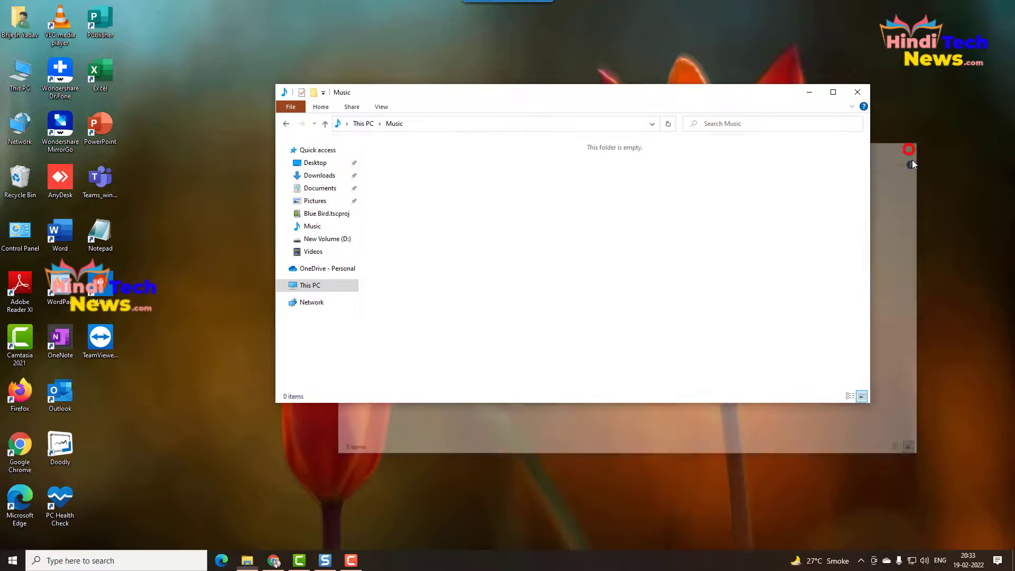
pyautogui.click(315, 286)
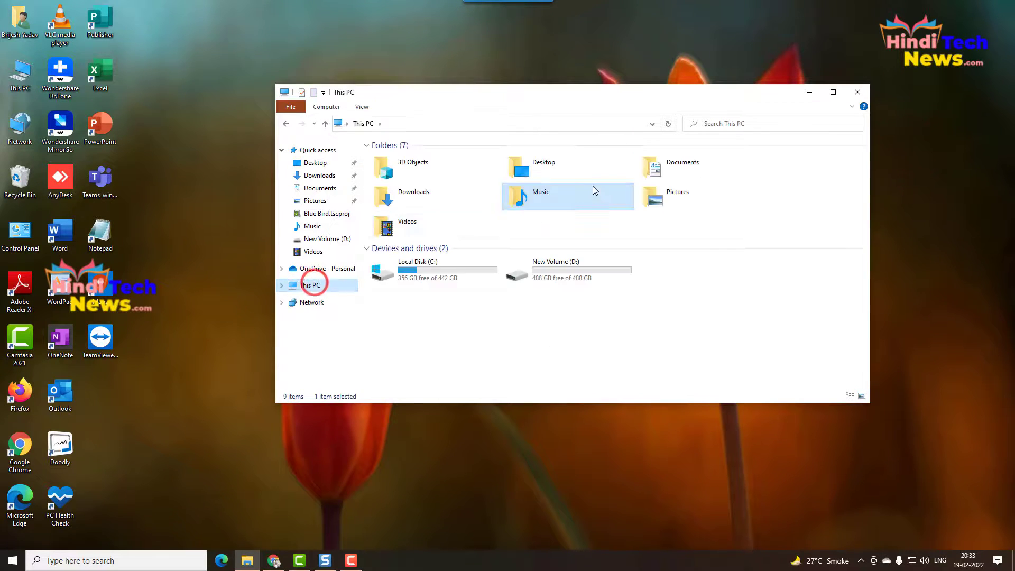
pyautogui.doubleClick(570, 190)
pyautogui.click(485, 265)
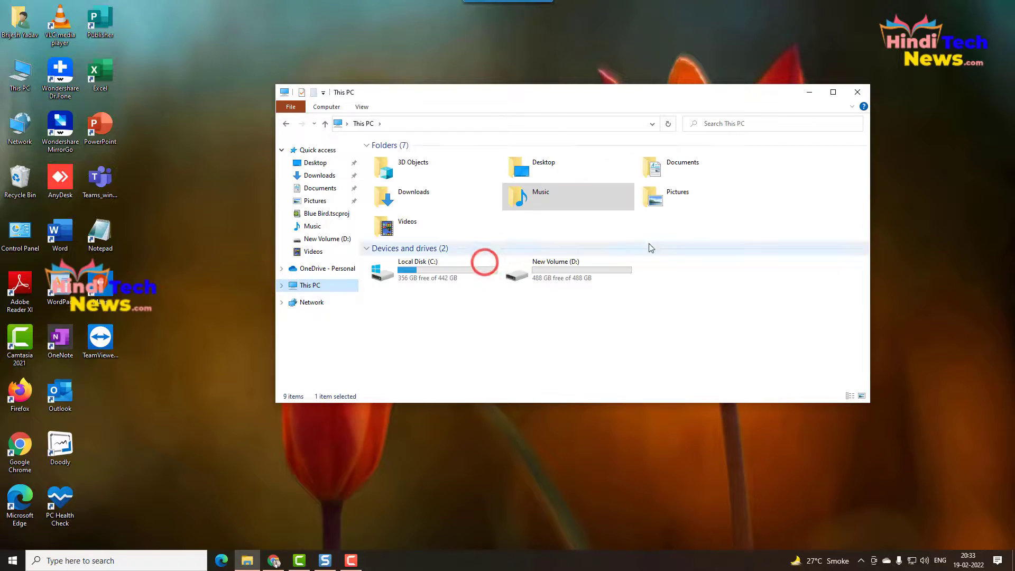
# Clear the Hidden attribute in the Music folder's properties and apply the change to the folder, its subfolders and files.
pyautogui.rightClick(591, 198)
pyautogui.click(634, 397)
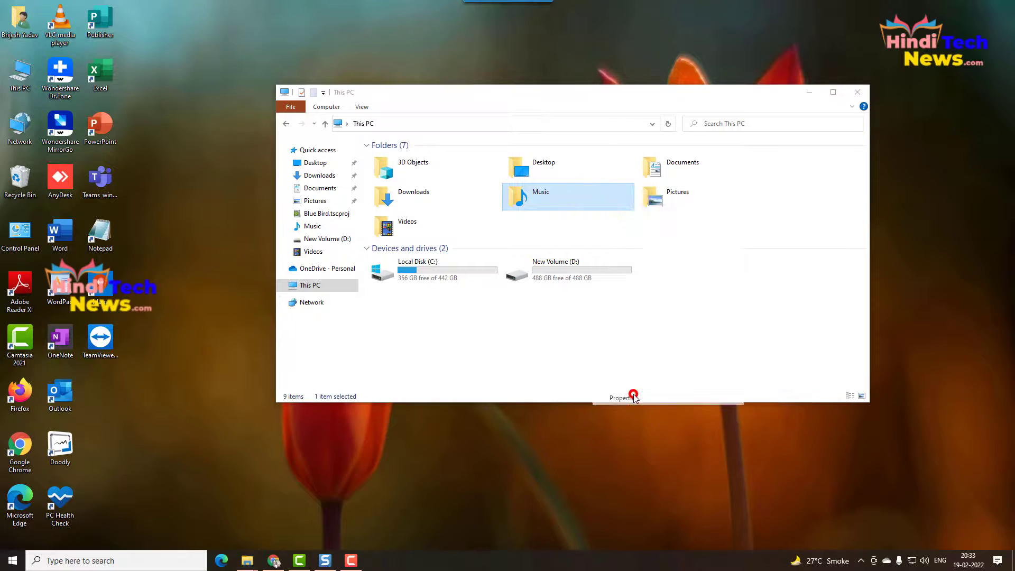
pyautogui.click(649, 385)
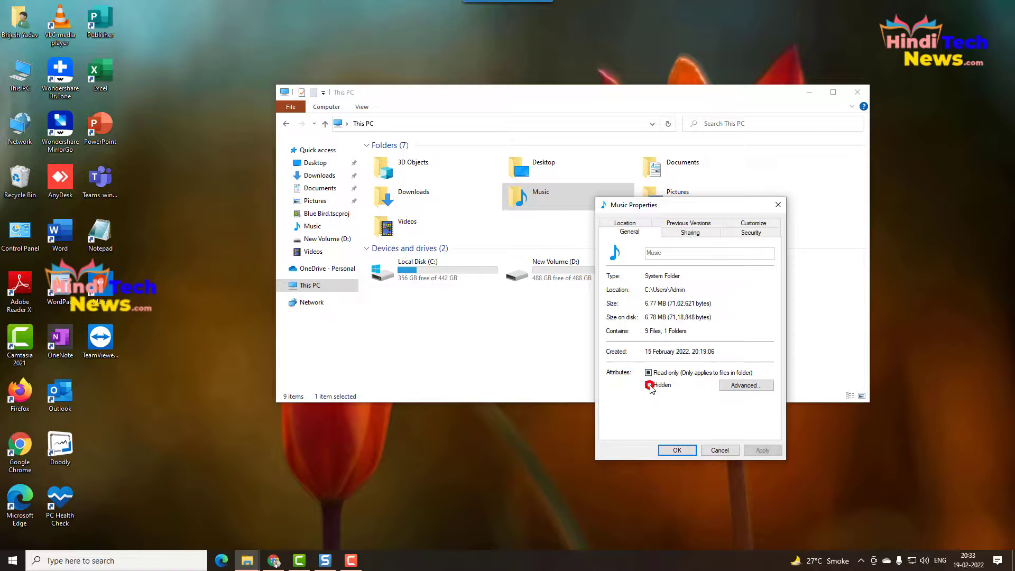
pyautogui.click(762, 450)
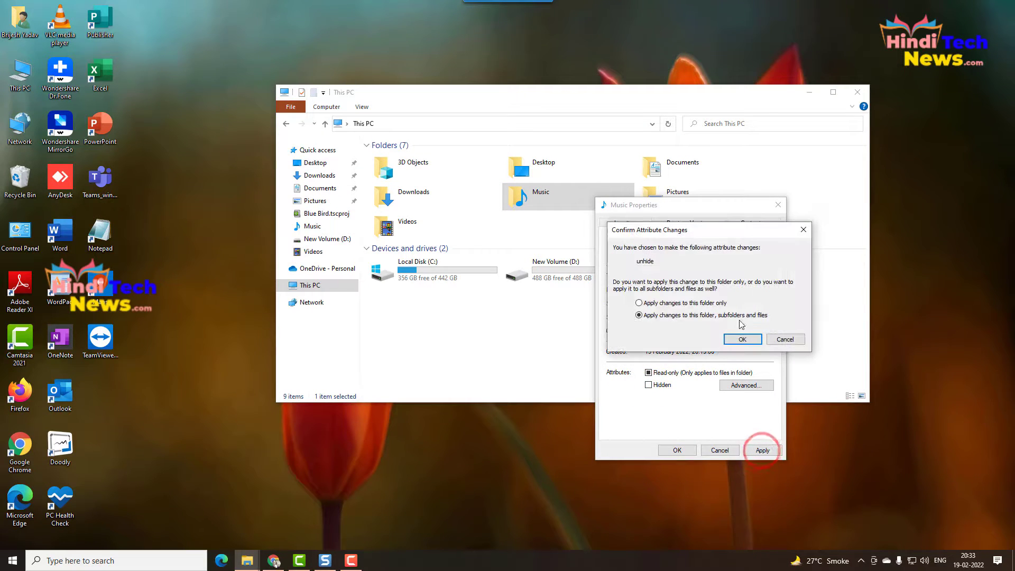
pyautogui.click(743, 339)
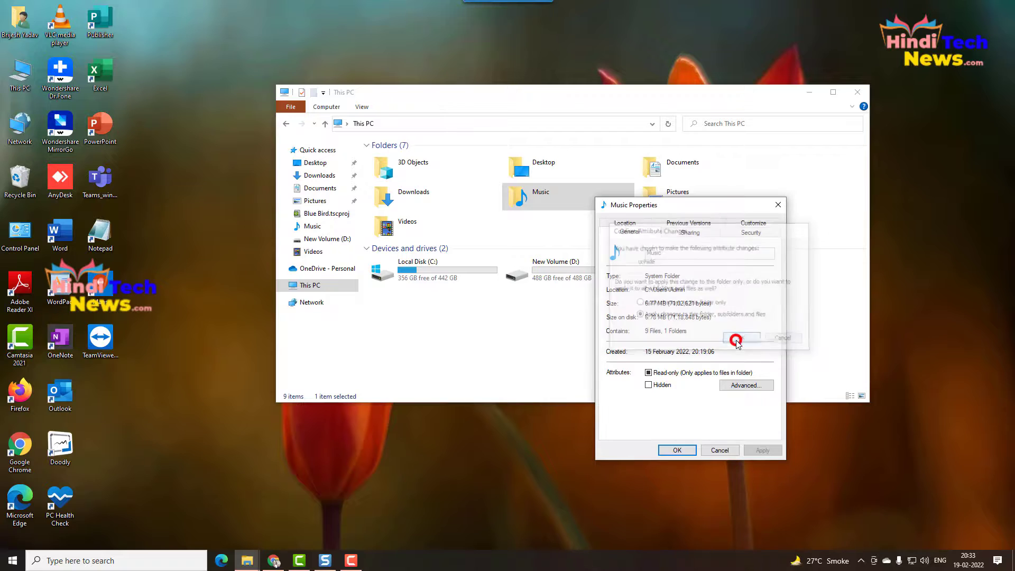
pyautogui.click(677, 451)
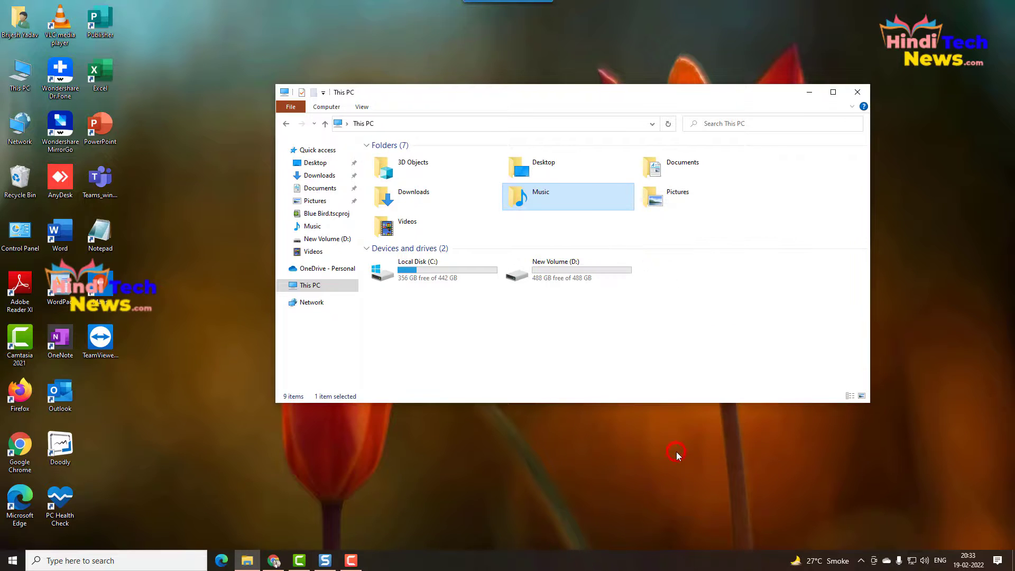
# Open the Music folder to check its contents, return to This PC and clear the folder selection.
pyautogui.doubleClick(544, 196)
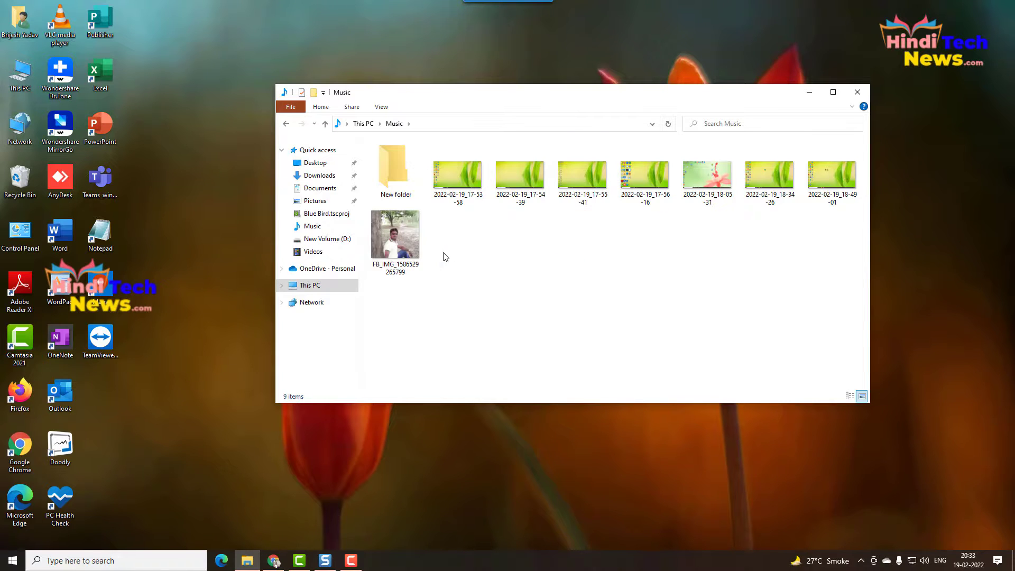
pyautogui.hotkey('alt', 'Up')
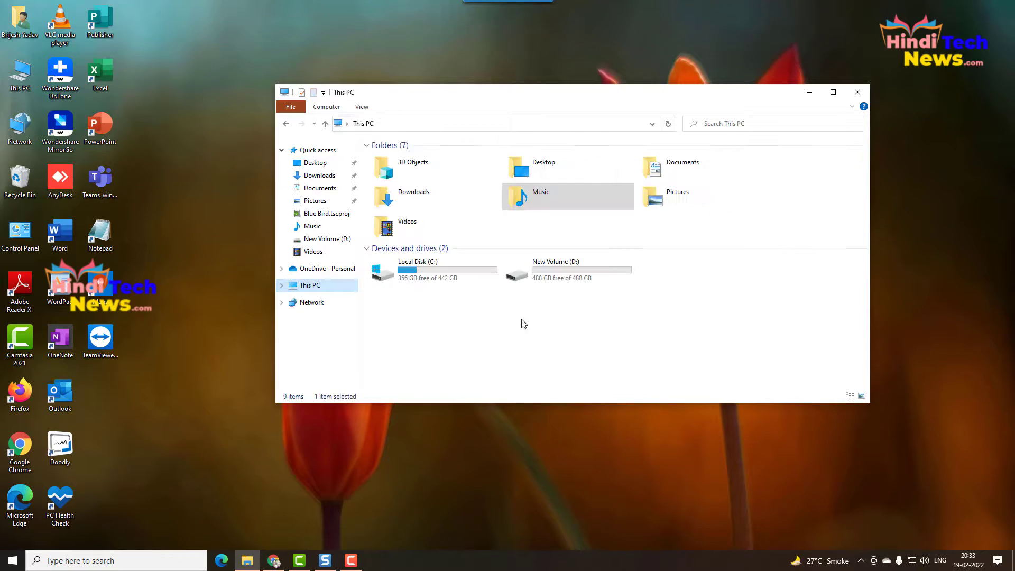
pyautogui.click(615, 225)
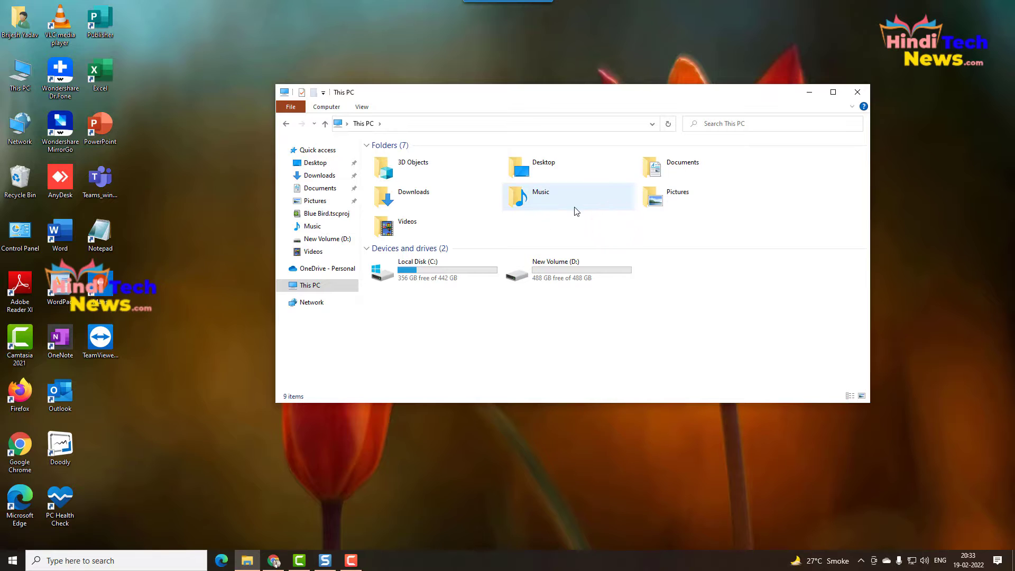